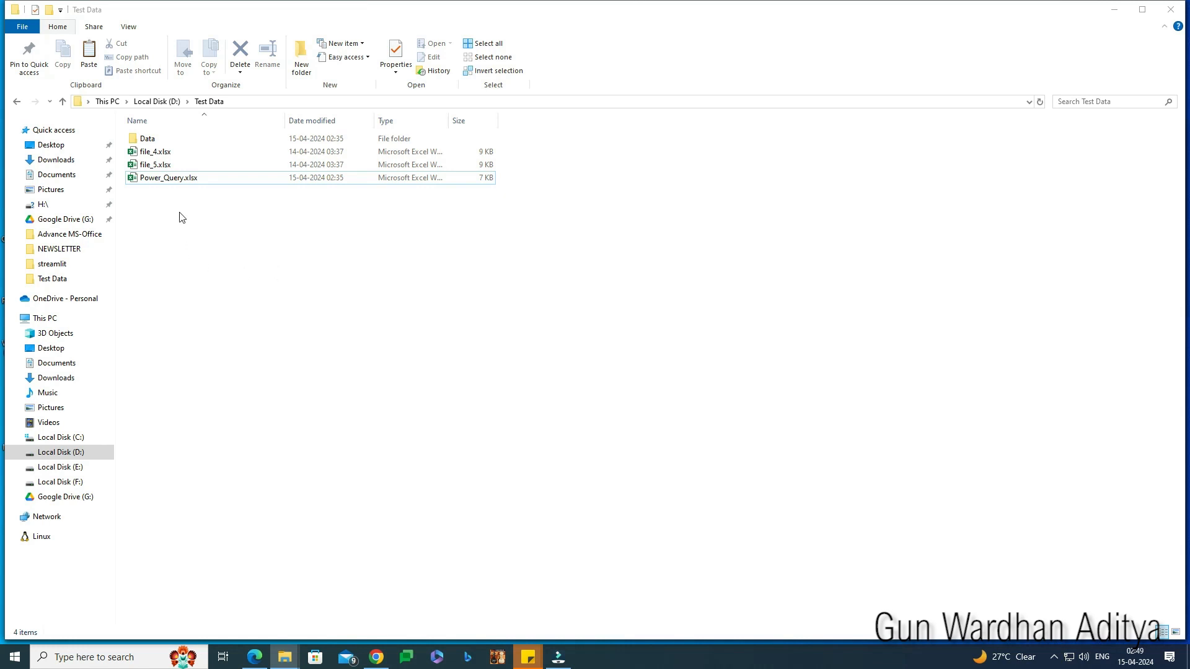
# Open Power_Query.xlsx in a maximized window and create a new query from the folder D:\Test Data\Data
pyautogui.doubleClick(172, 180)
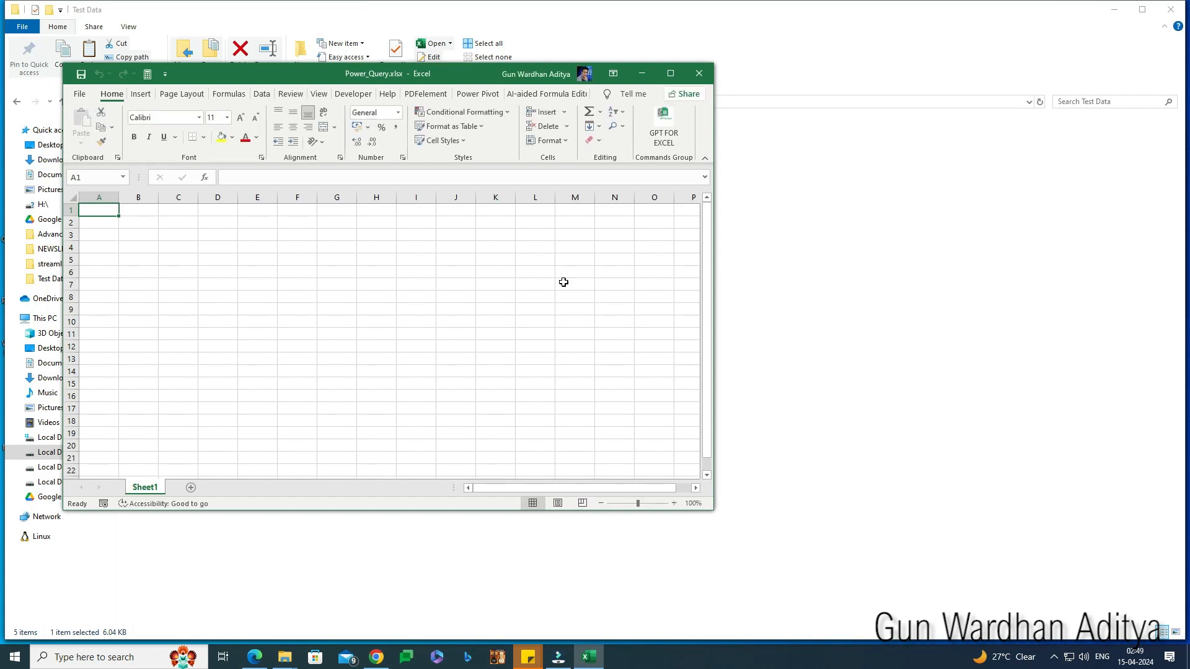
pyautogui.click(670, 73)
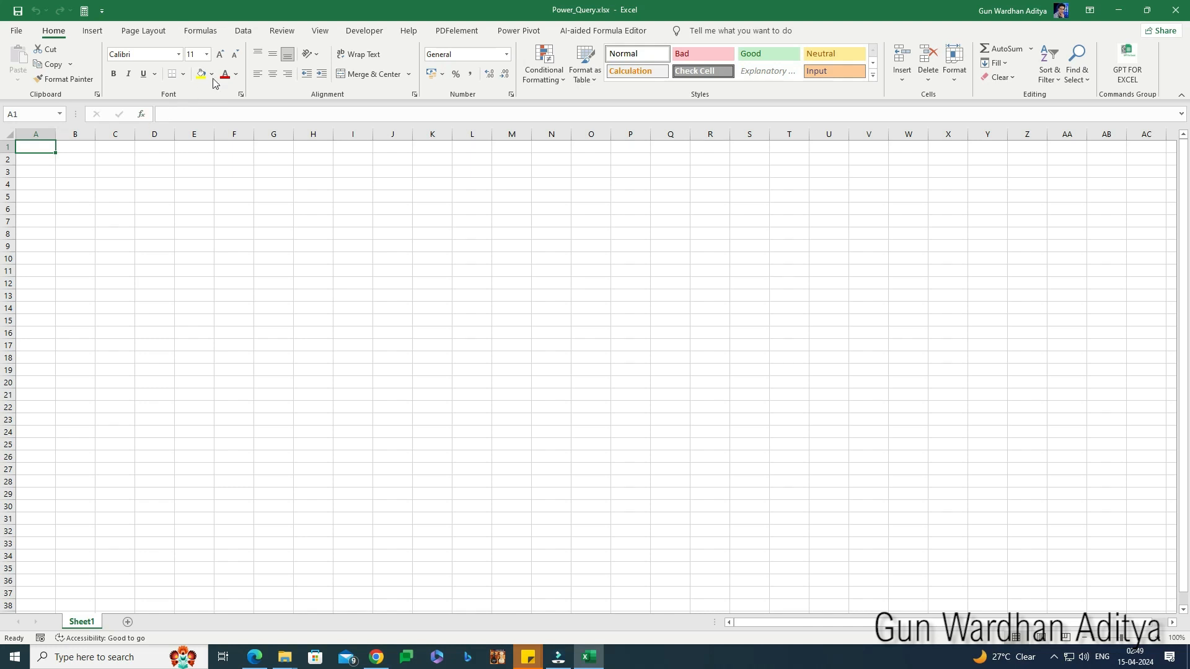
pyautogui.click(247, 34)
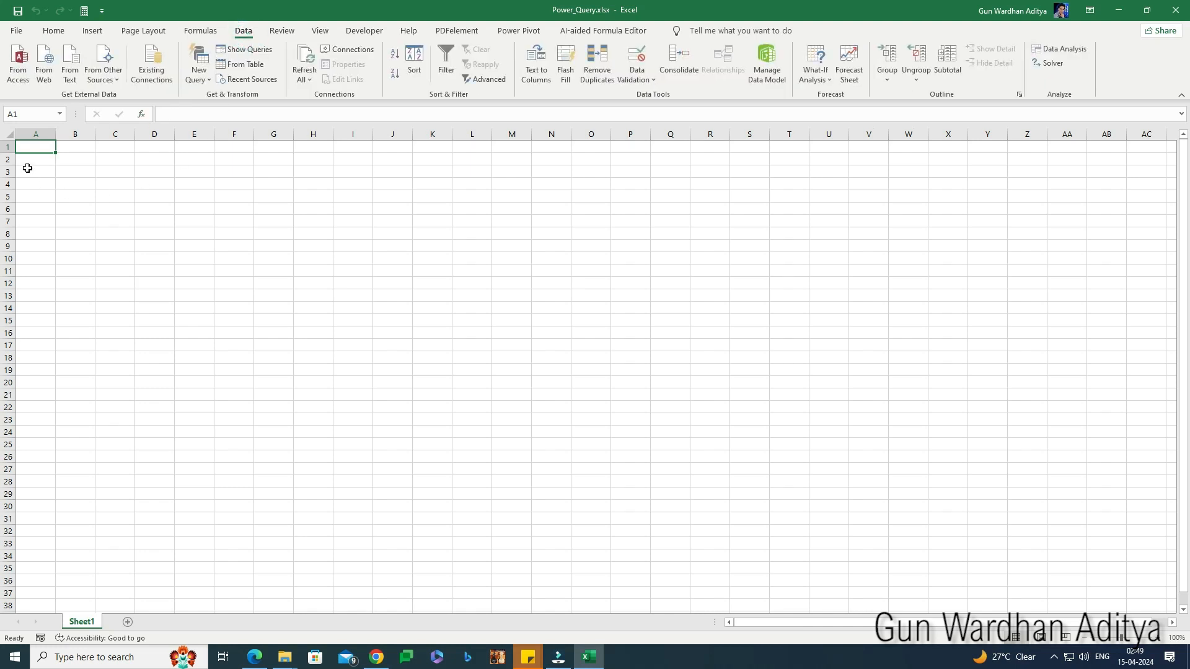
pyautogui.click(205, 81)
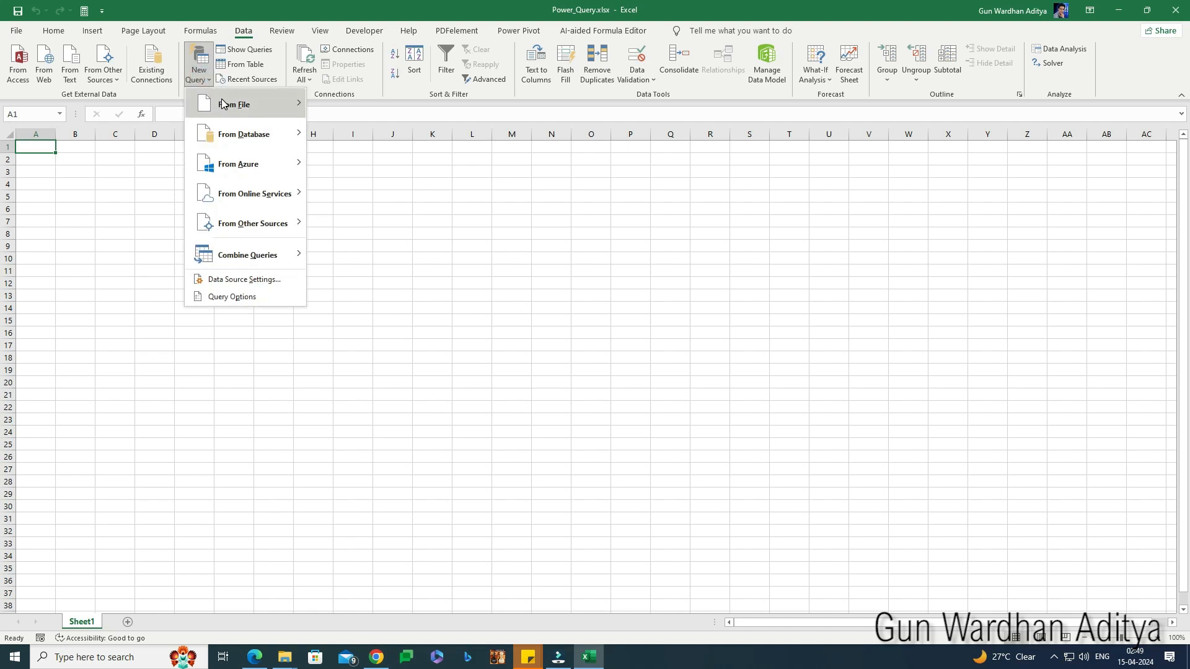
pyautogui.moveTo(224, 104)
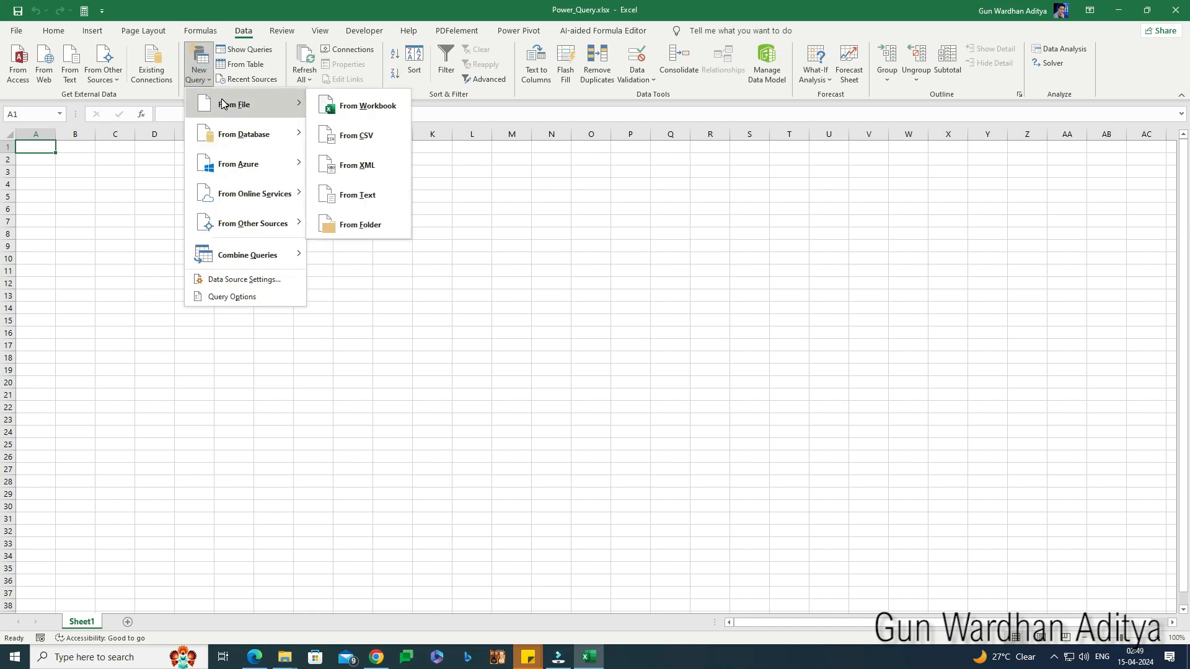
pyautogui.click(365, 226)
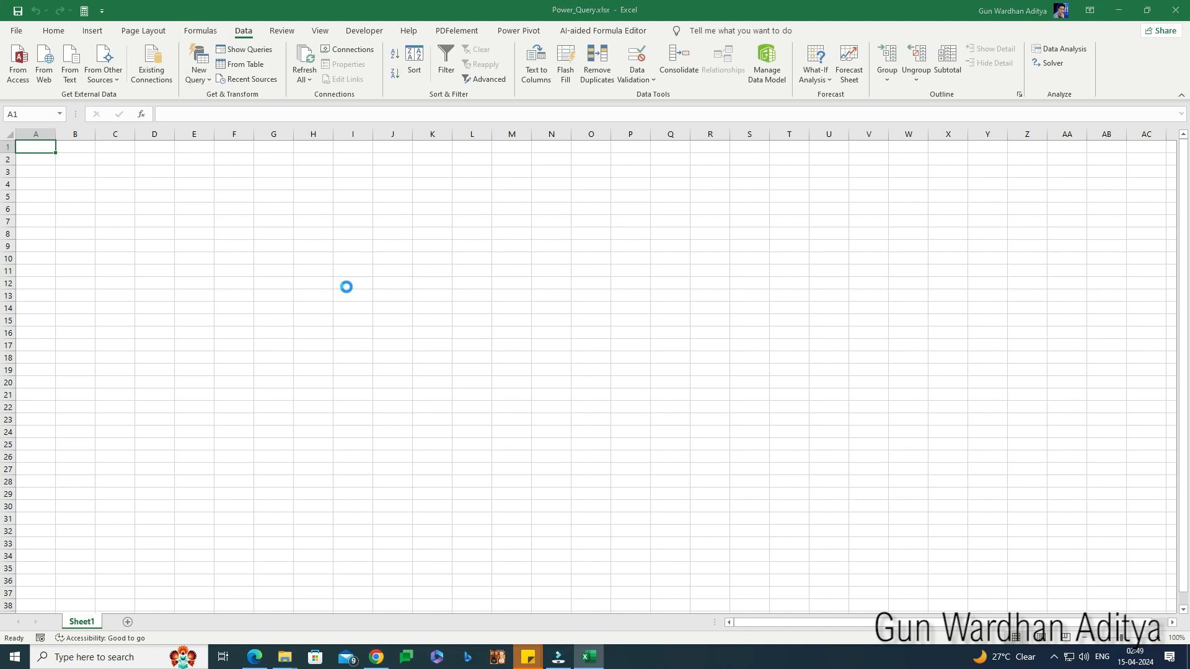
pyautogui.doubleClick(171, 91)
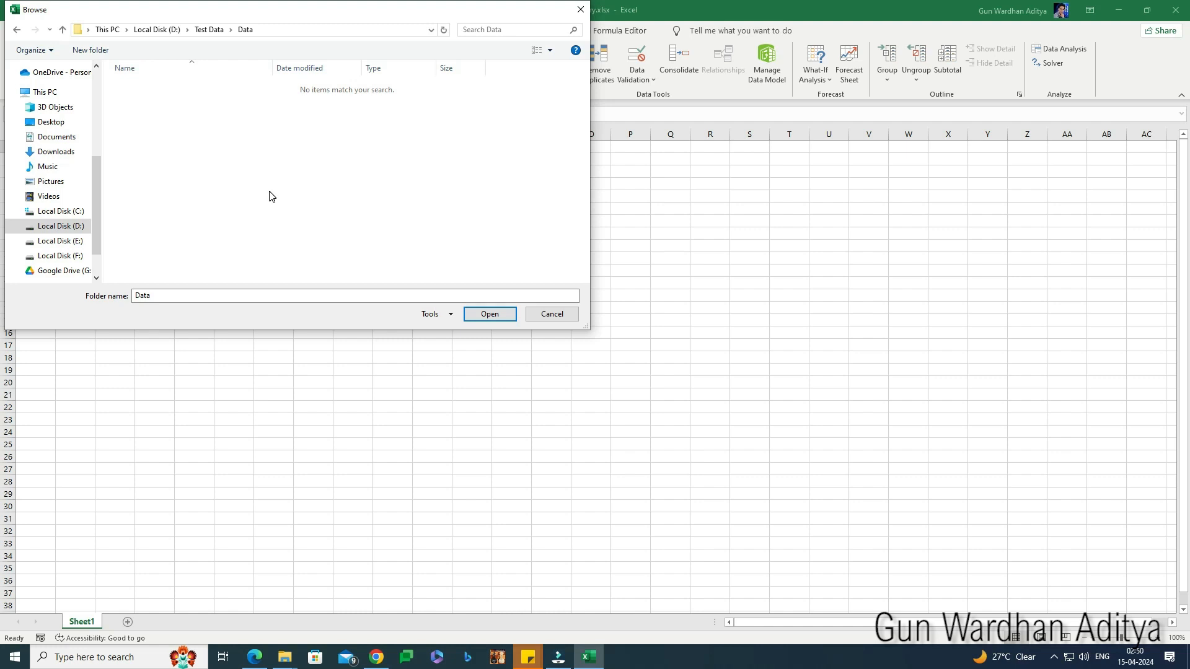
pyautogui.click(485, 316)
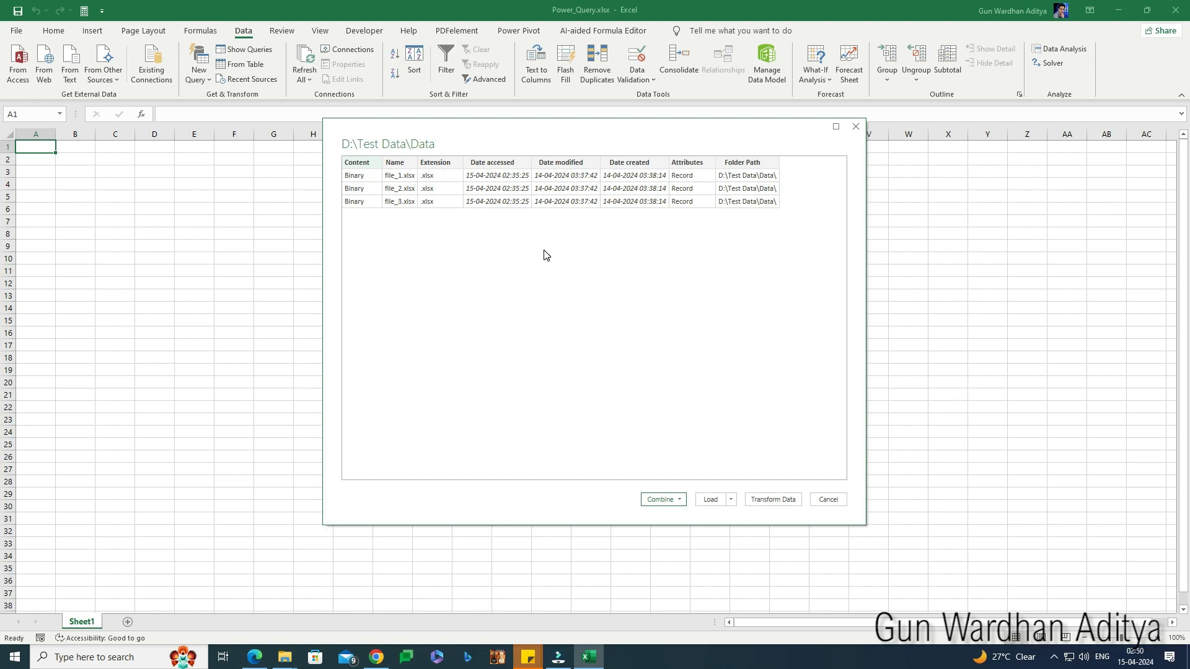
# Check the source files in the Data folder in File Explorer, and combine and transform them in Excel using Sheet1 with the first file as sample
pyautogui.click(284, 657)
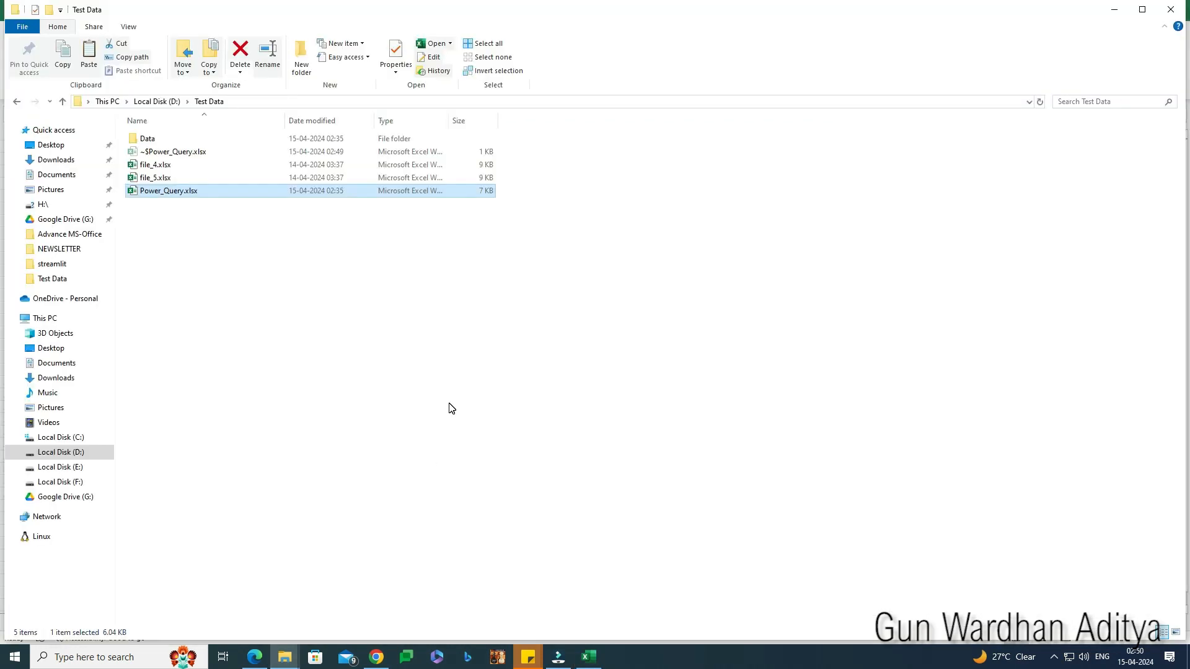
pyautogui.doubleClick(186, 139)
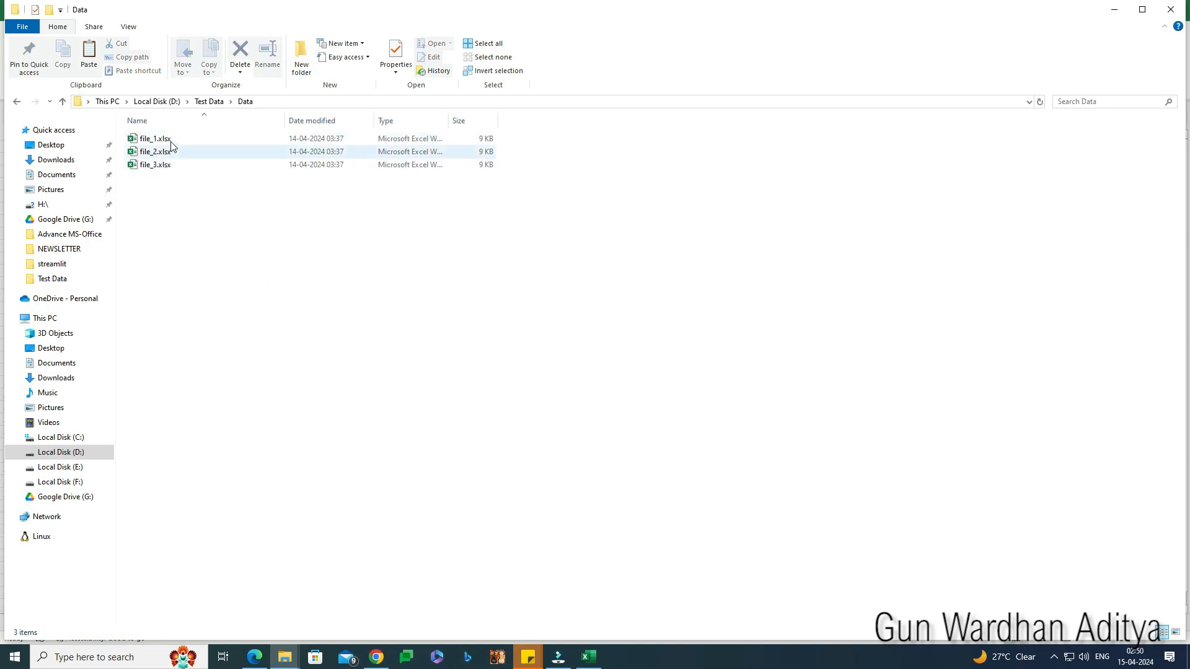
pyautogui.click(589, 657)
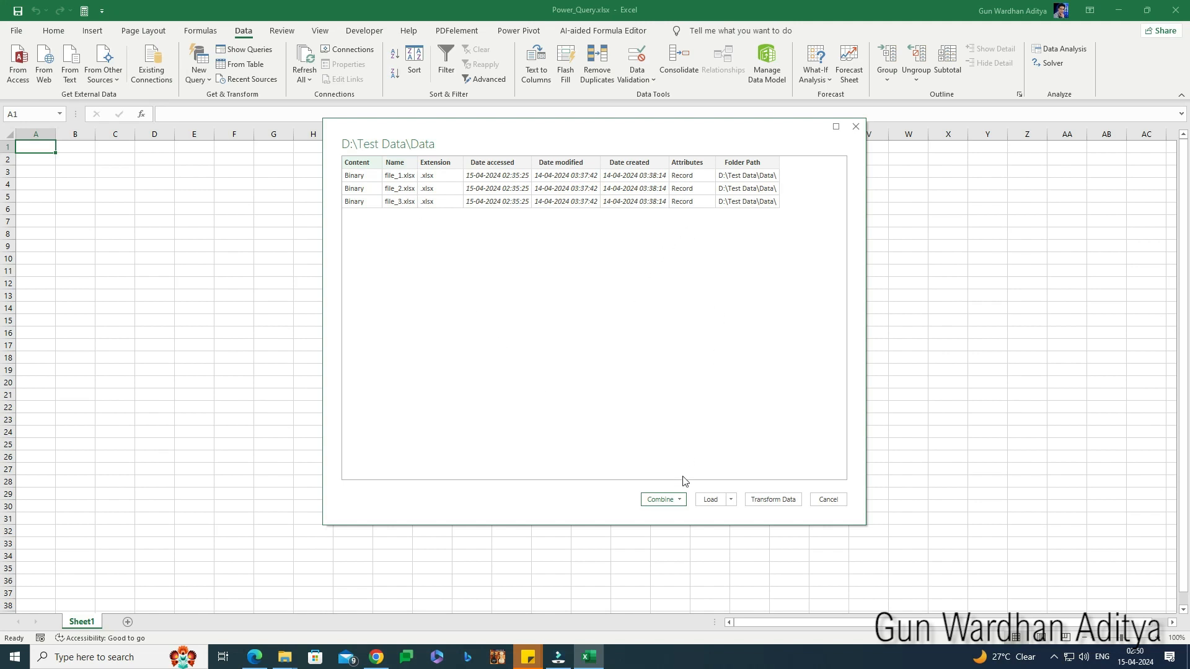
pyautogui.click(680, 500)
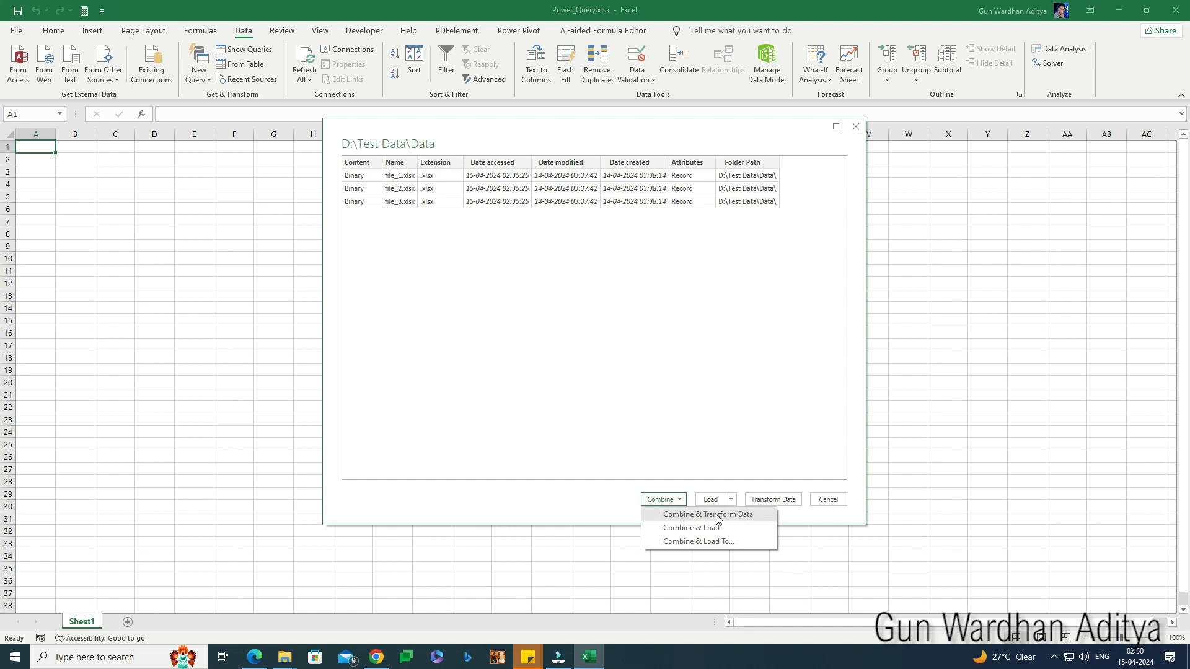
pyautogui.click(702, 517)
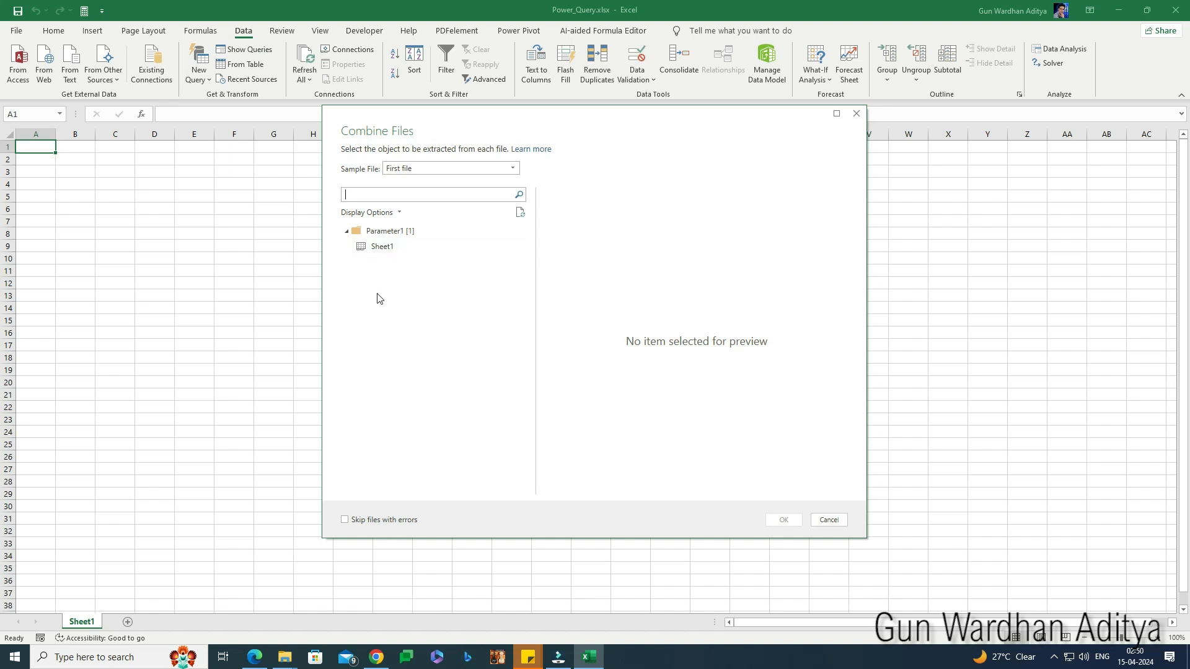
pyautogui.click(381, 251)
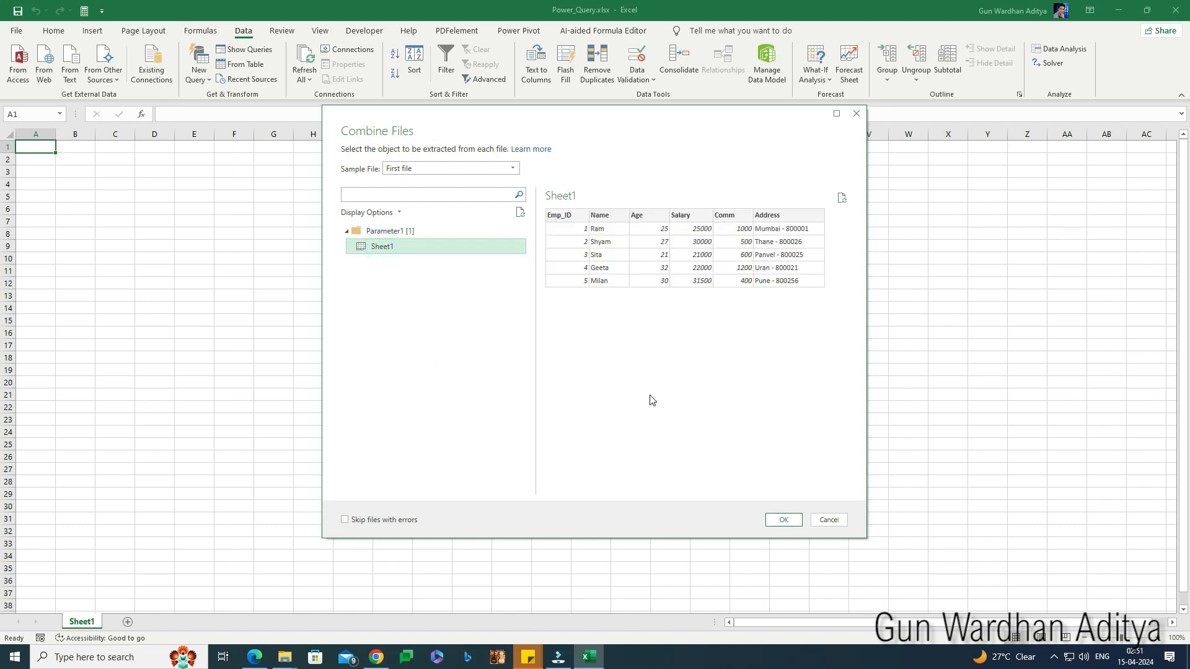
pyautogui.click(784, 520)
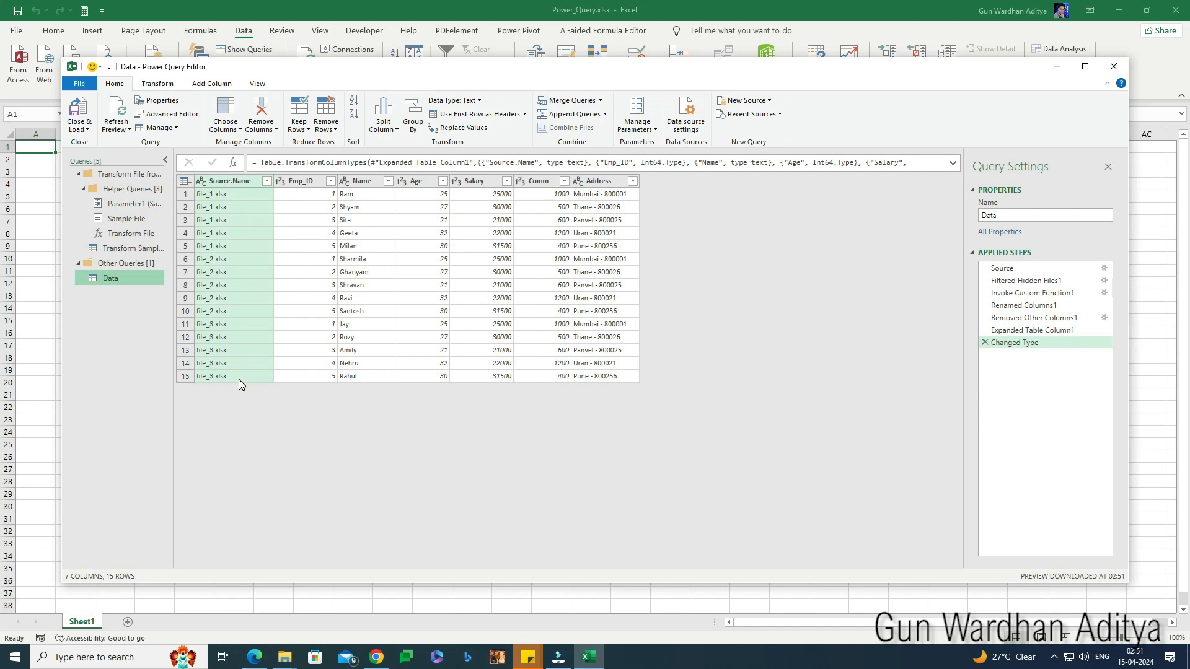
# Remove the Source.Name column from the combined Data query
pyautogui.rightClick(232, 181)
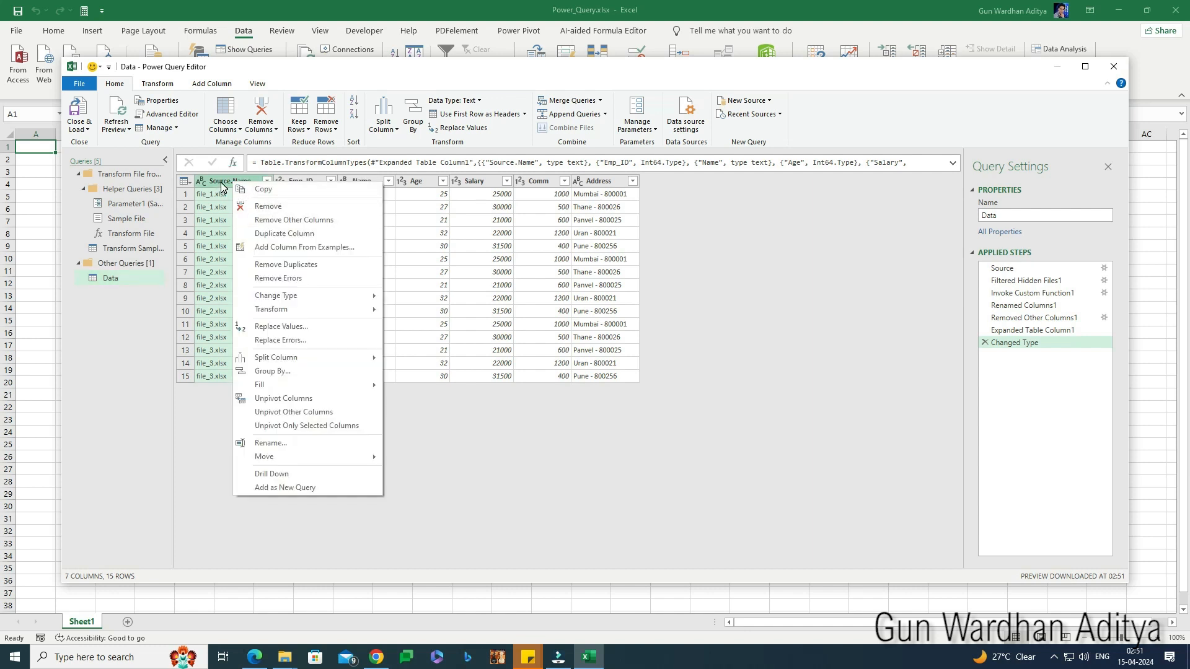
pyautogui.click(258, 209)
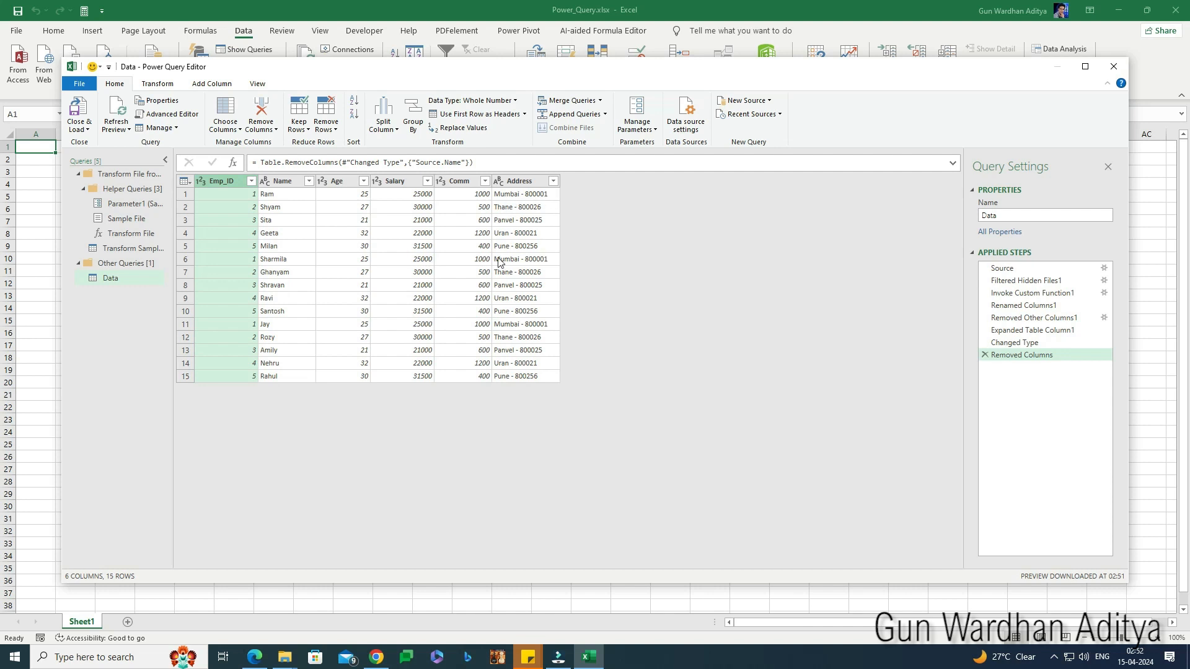
# Split the Address column at each occurrence of a custom hyphen delimiter
pyautogui.click(519, 181)
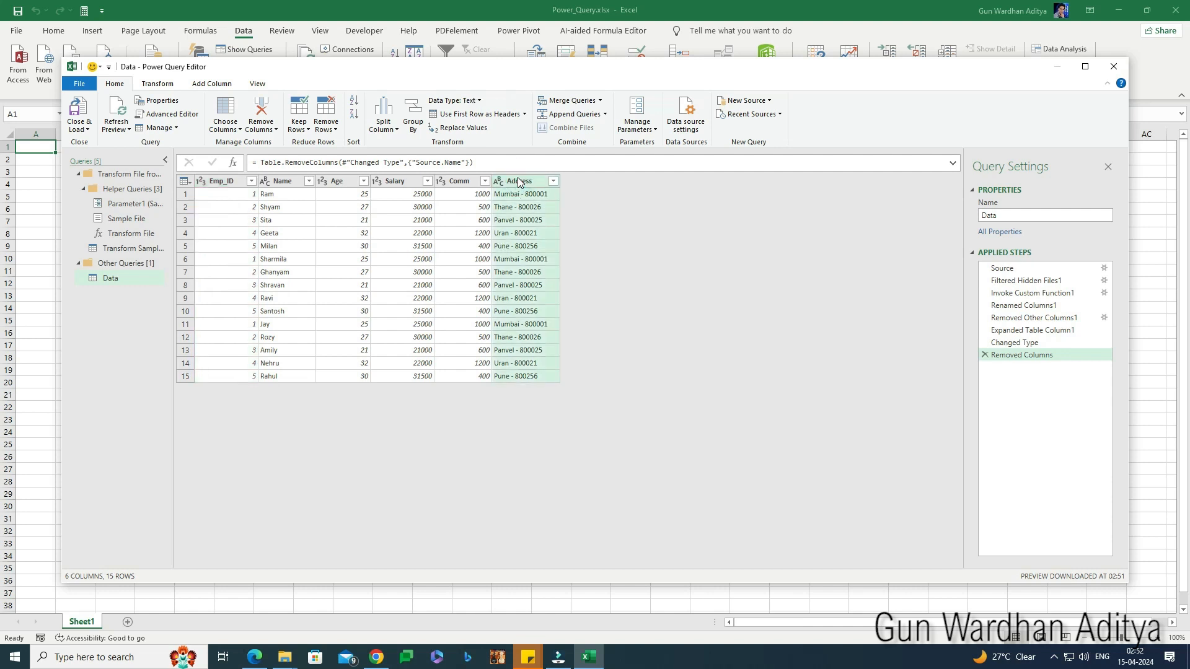
pyautogui.rightClick(520, 181)
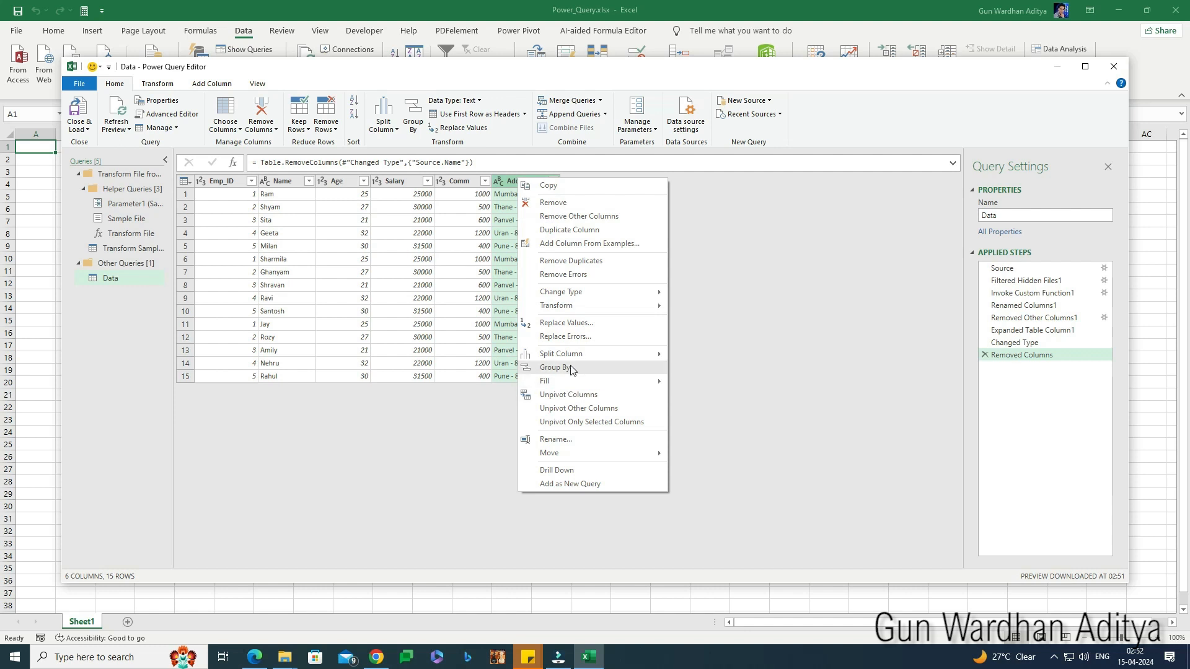
pyautogui.moveTo(574, 359)
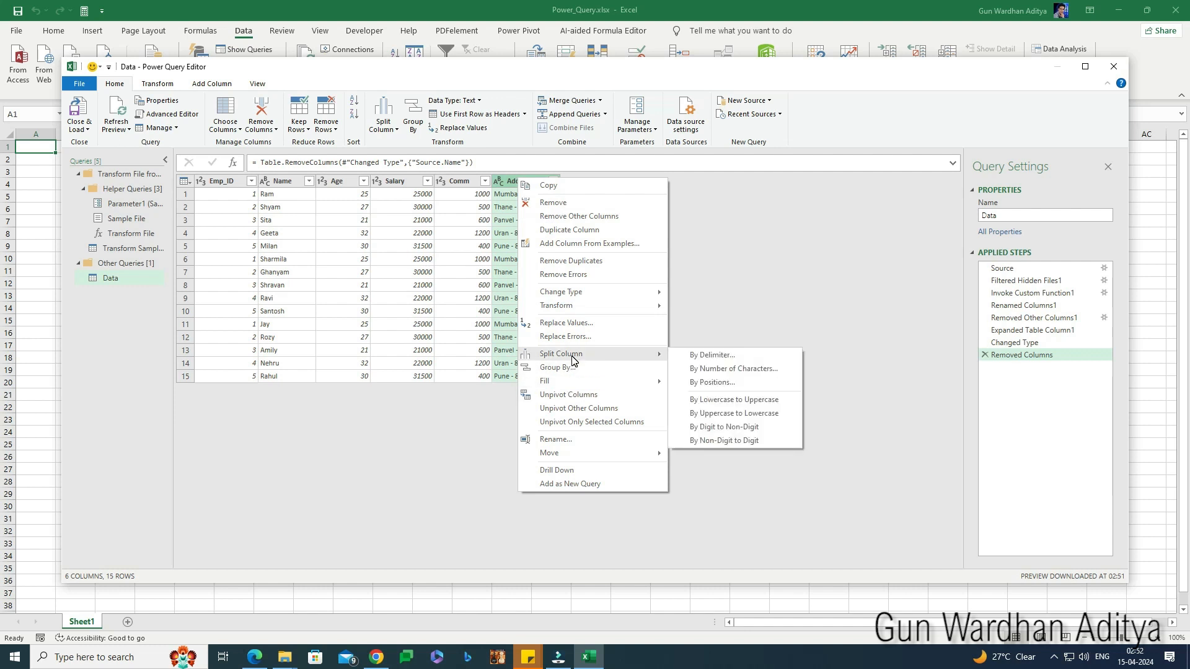
pyautogui.click(717, 361)
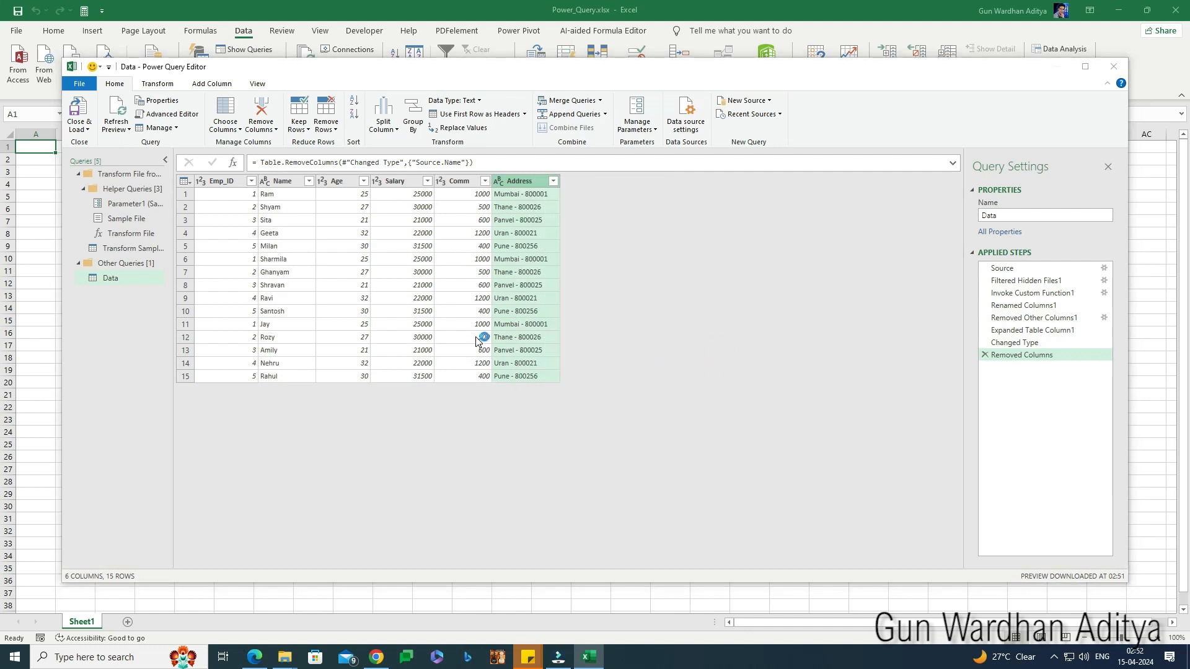
pyautogui.click(450, 257)
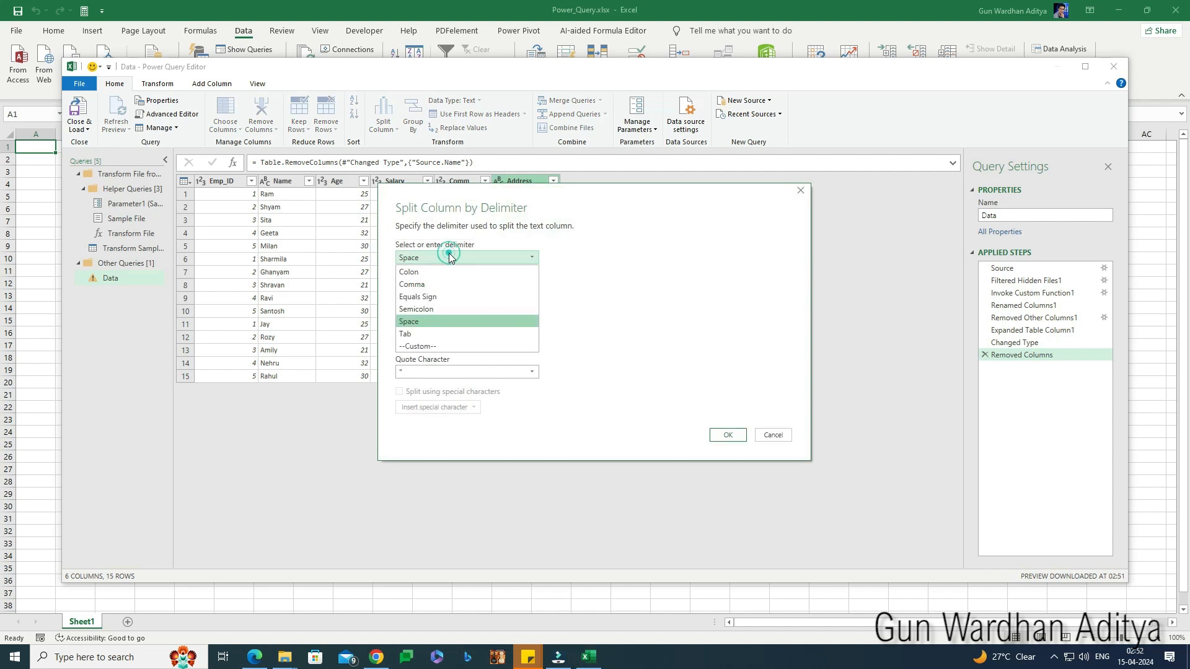
pyautogui.click(432, 346)
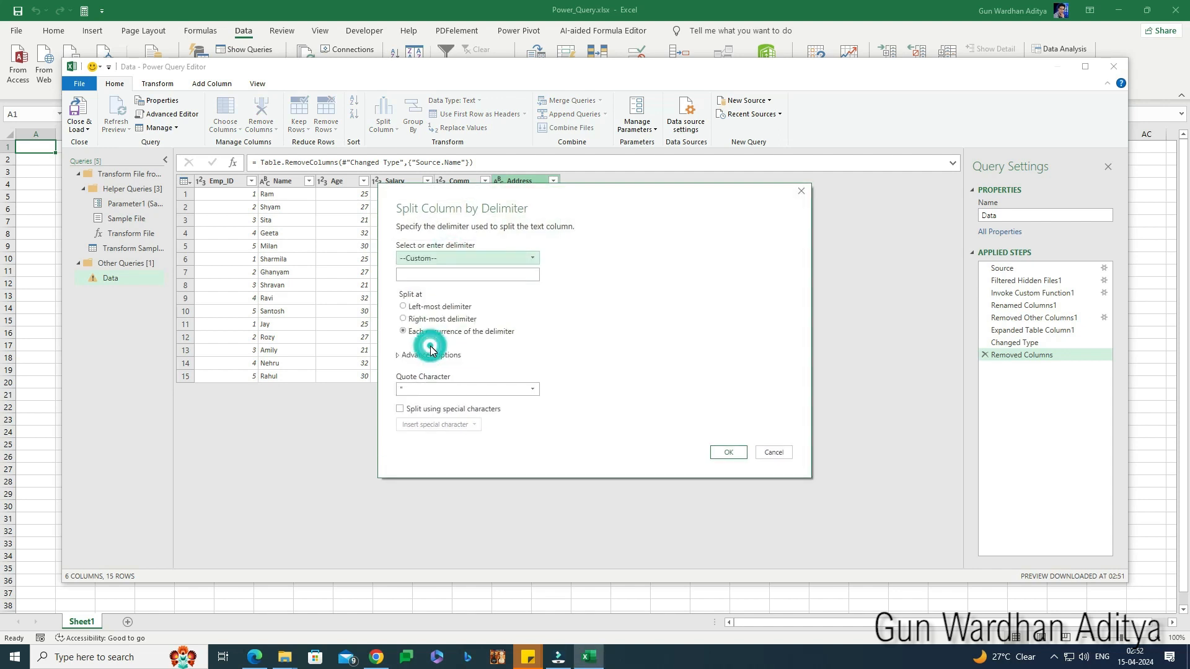
pyautogui.click(424, 279)
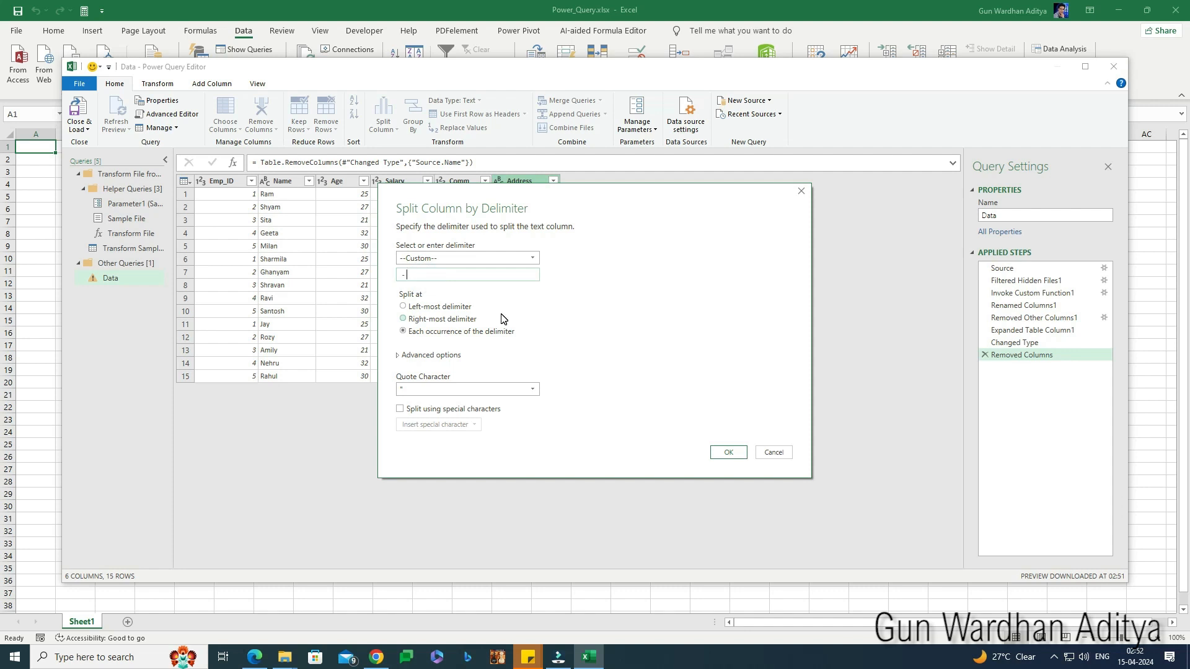
pyautogui.click(726, 454)
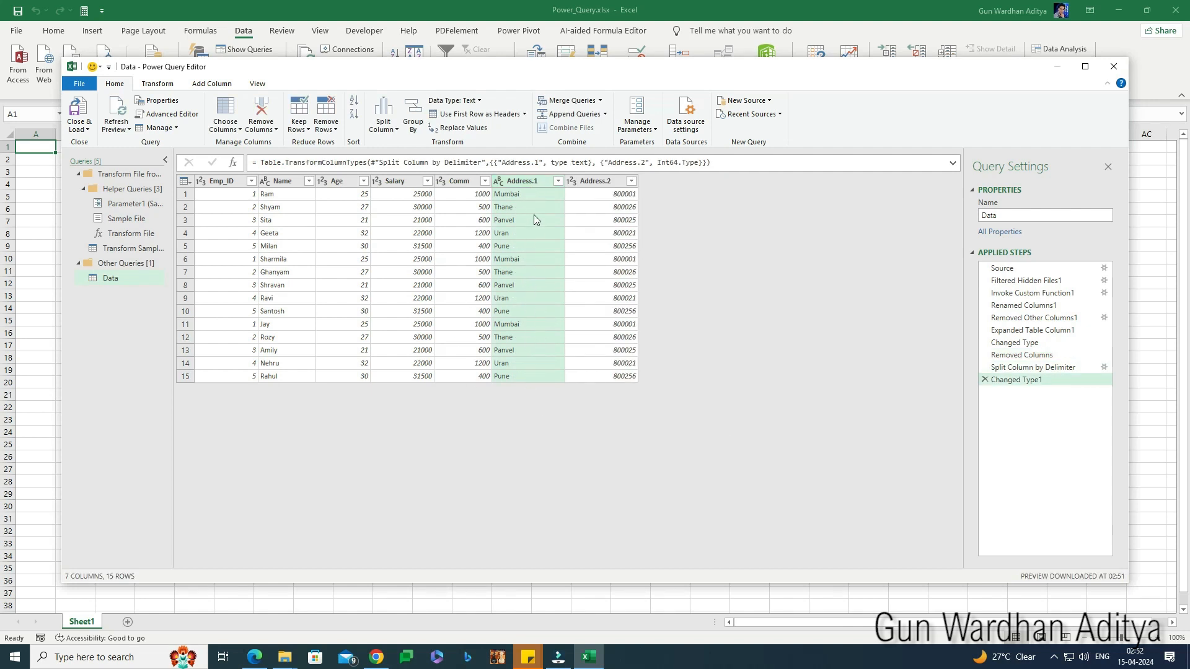
# Rename the Address.1 column to City and the Address.2 column to Pin_Code
pyautogui.doubleClick(527, 185)
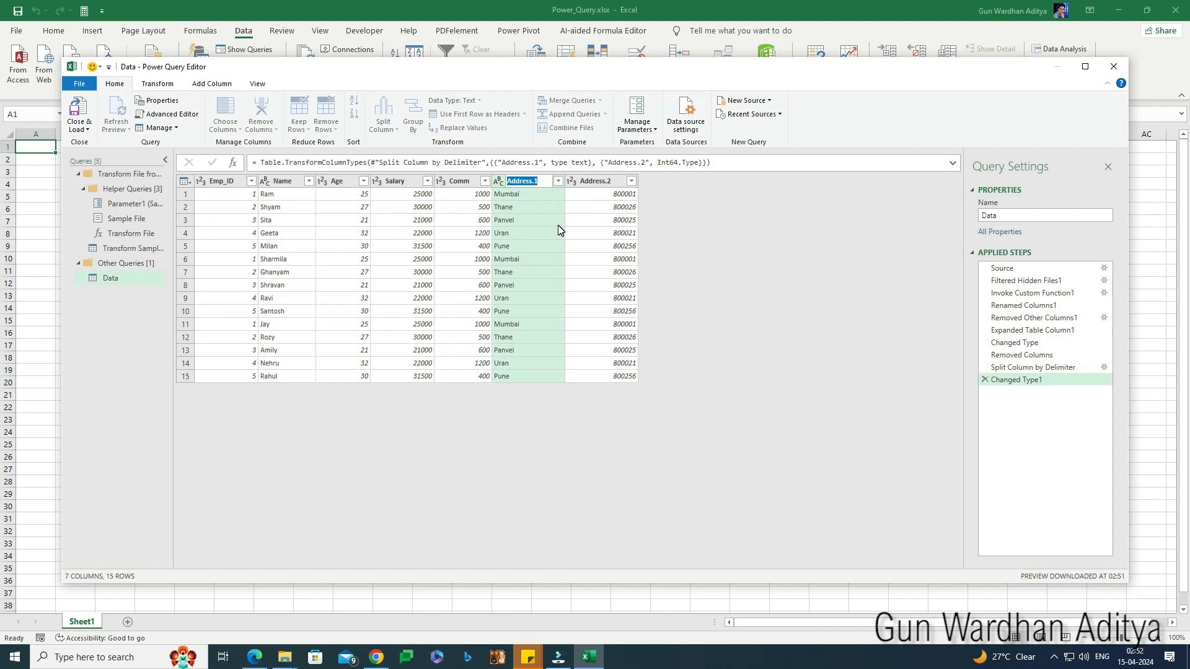
pyautogui.write('City')
pyautogui.doubleClick(590, 180)
pyautogui.write('P')
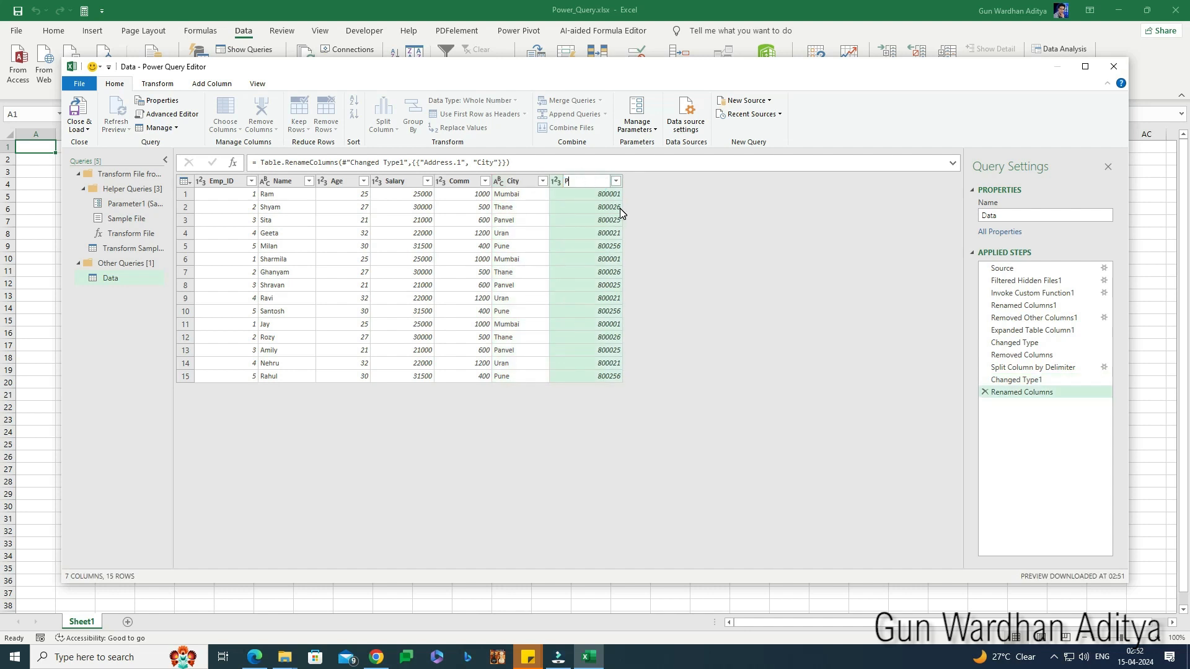
pyautogui.write('in_Code')
pyautogui.press('Return')
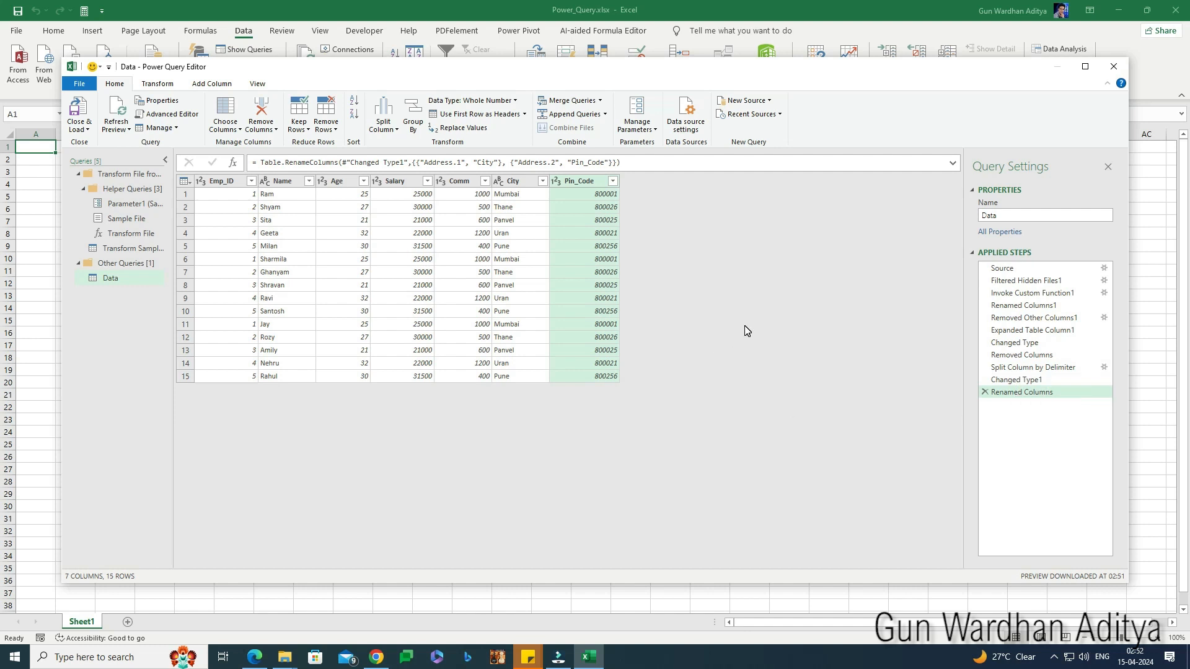
# Add a column holding the sum of the Salary and Comm columns
pyautogui.click(403, 185)
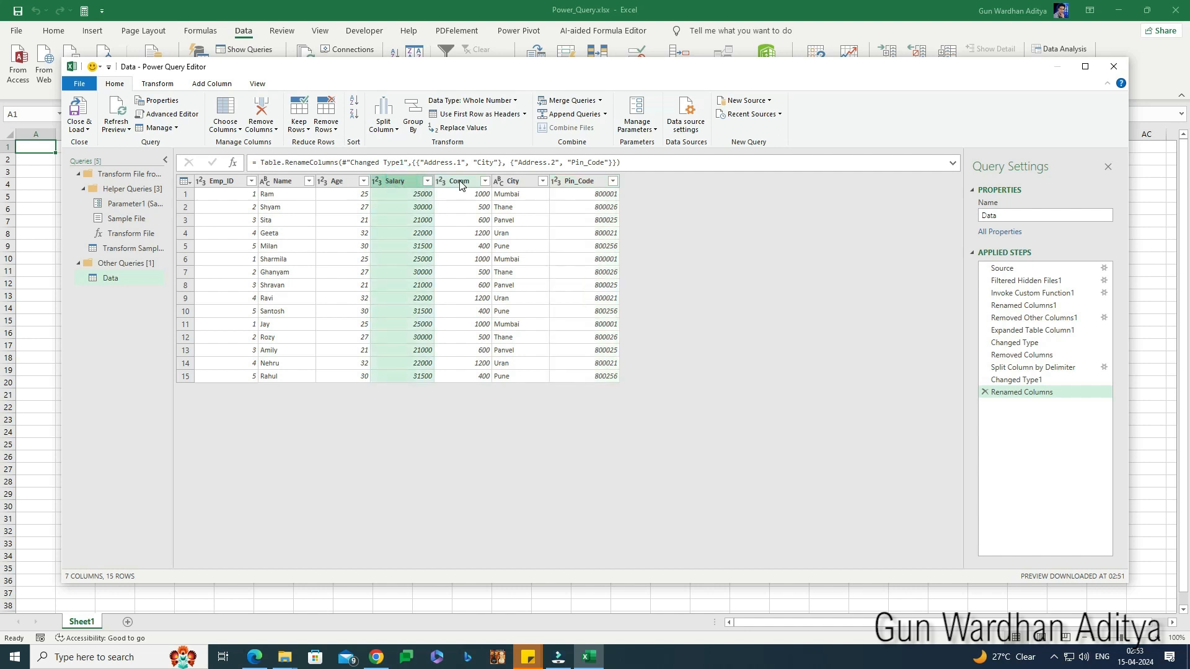
pyautogui.hotkey('alt', 't')
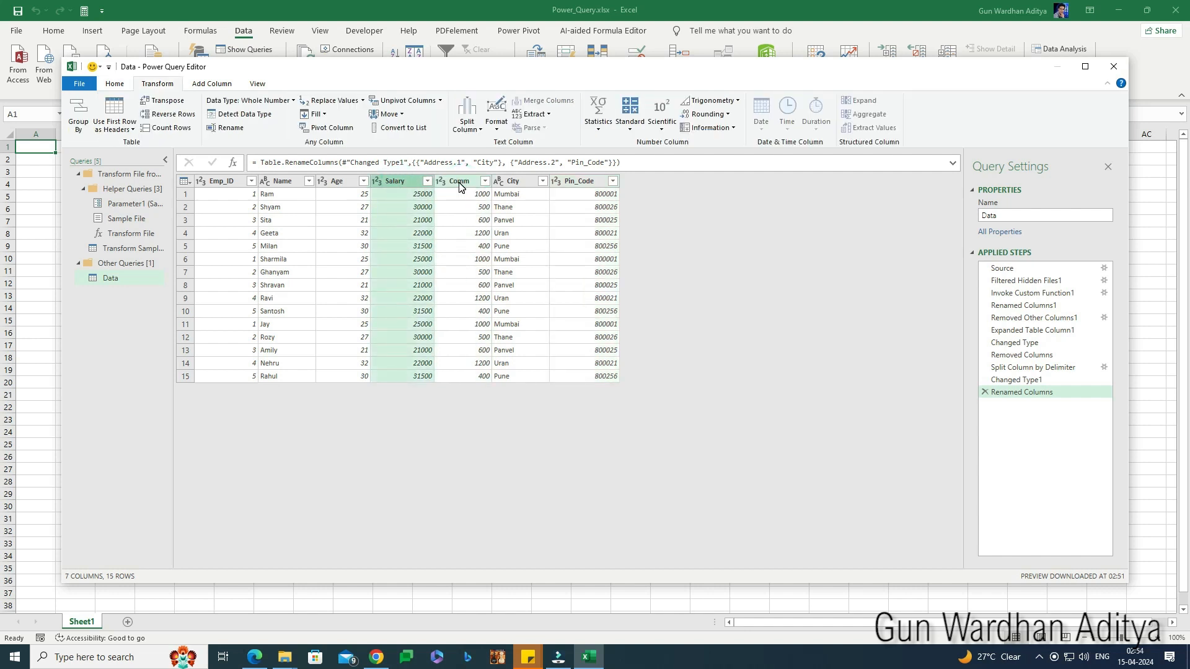
pyautogui.keyDown('ctrl'); pyautogui.click(459, 182); pyautogui.keyUp('ctrl')
pyautogui.rightClick(460, 186)
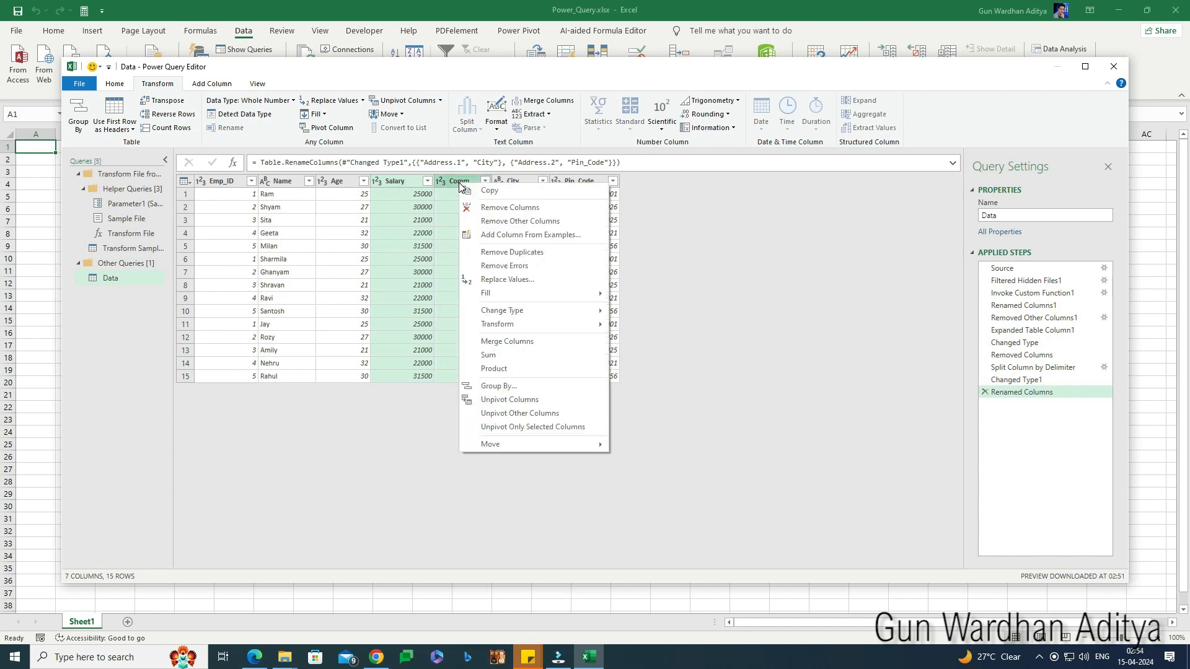
pyautogui.click(502, 357)
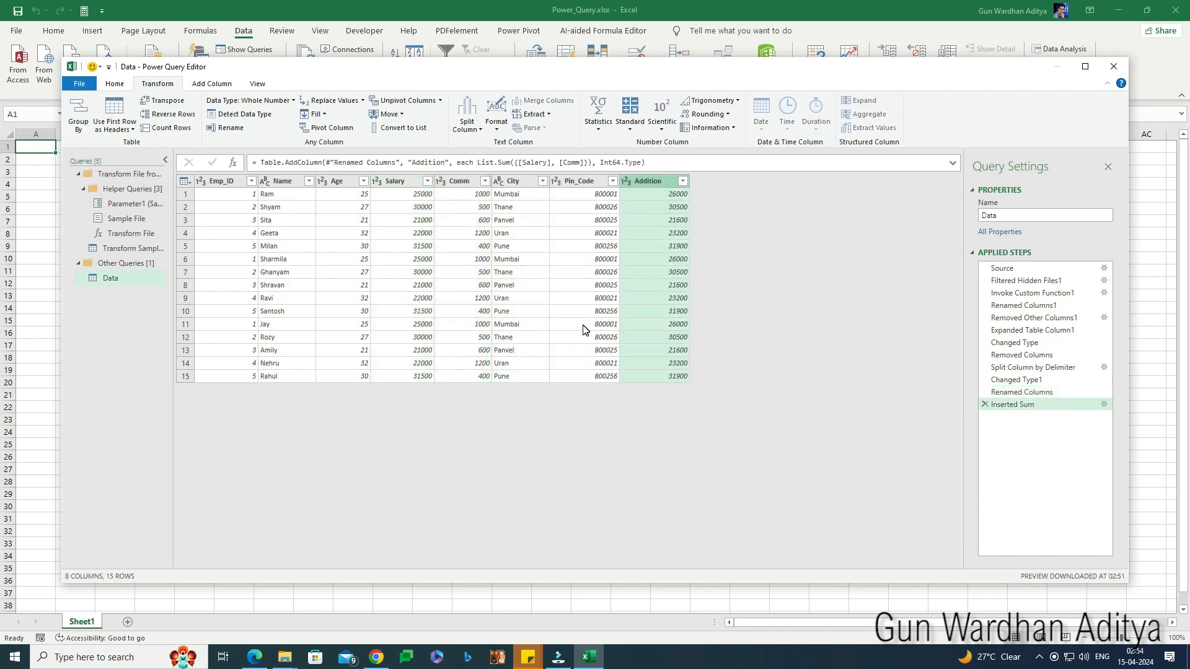
# Rename the Addition column to Total_Amount and move it between the Comm and City columns
pyautogui.doubleClick(649, 181)
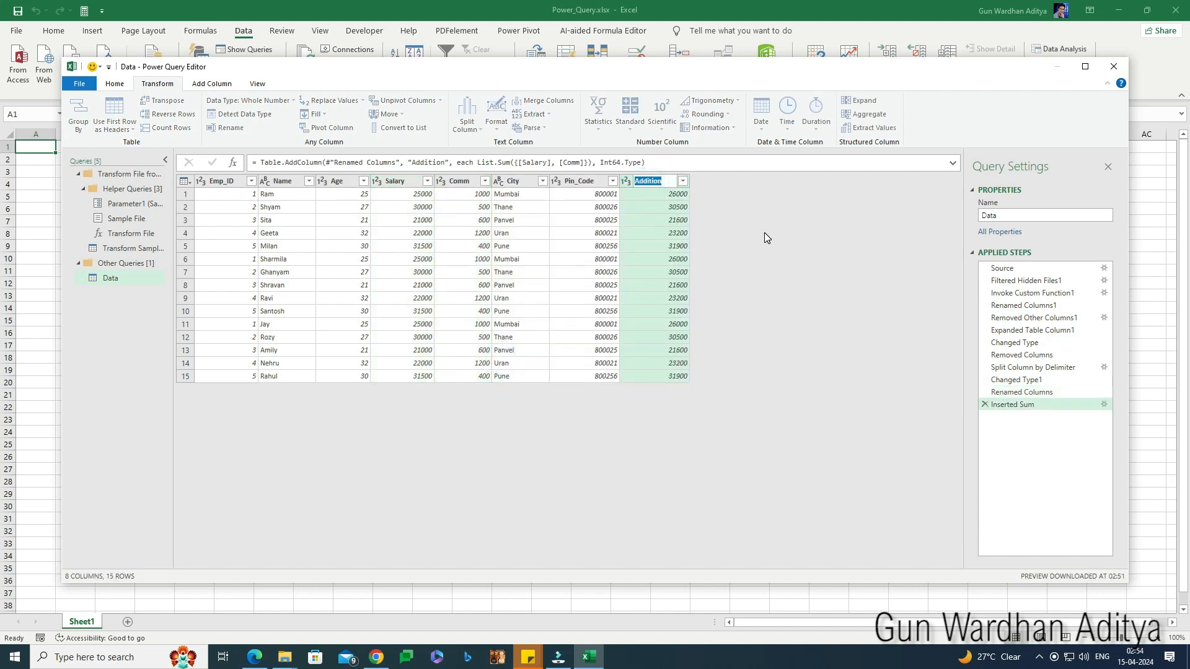
pyautogui.write('To')
pyautogui.write('tal')
pyautogui.write('_A')
pyautogui.write('mount')
pyautogui.press('Return')
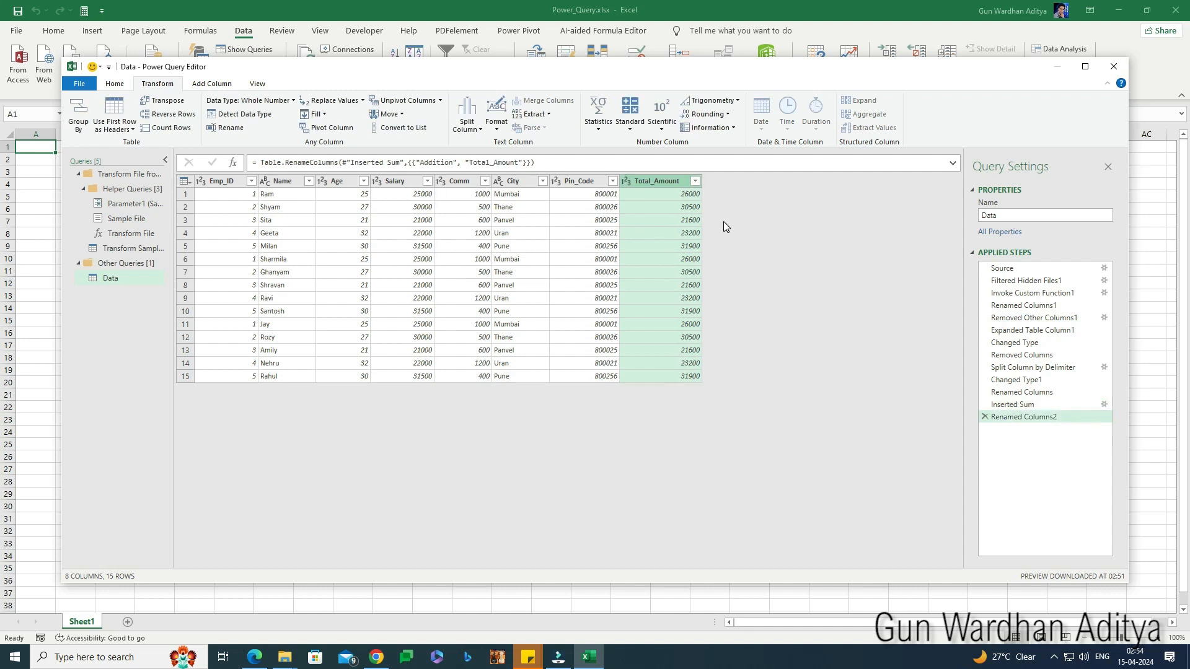
pyautogui.moveTo(638, 187); pyautogui.dragTo(496, 181)
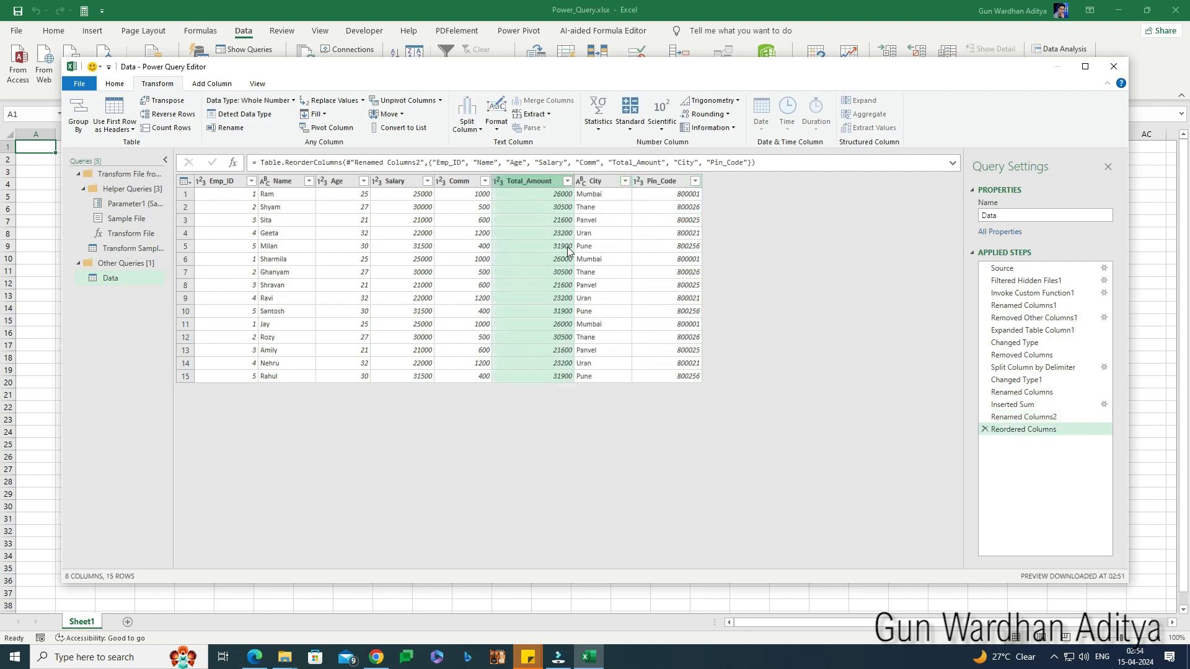
# Close the query editor and load the combined Data query into the workbook as a table
pyautogui.click(553, 408)
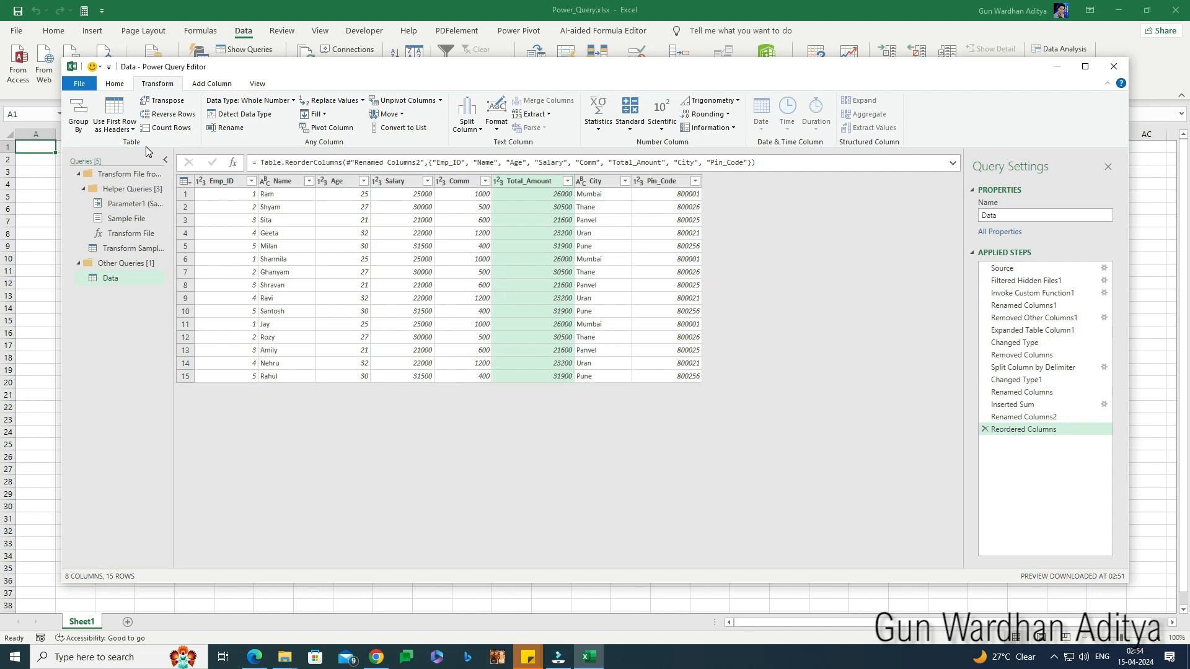
pyautogui.click(115, 83)
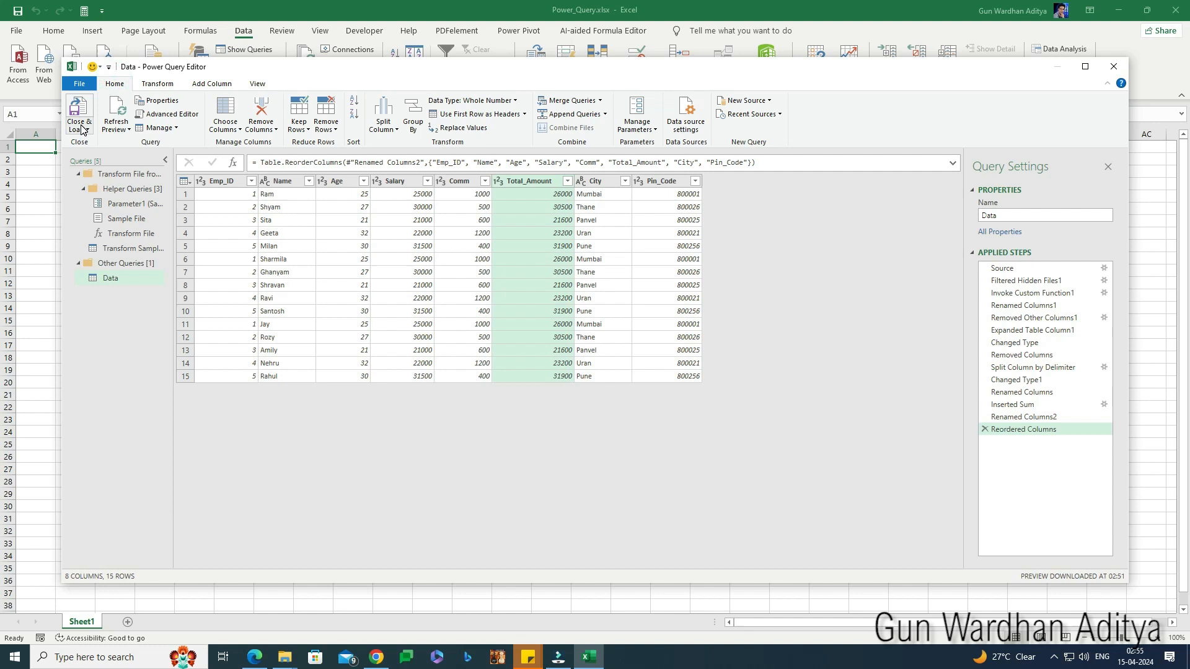
pyautogui.click(83, 128)
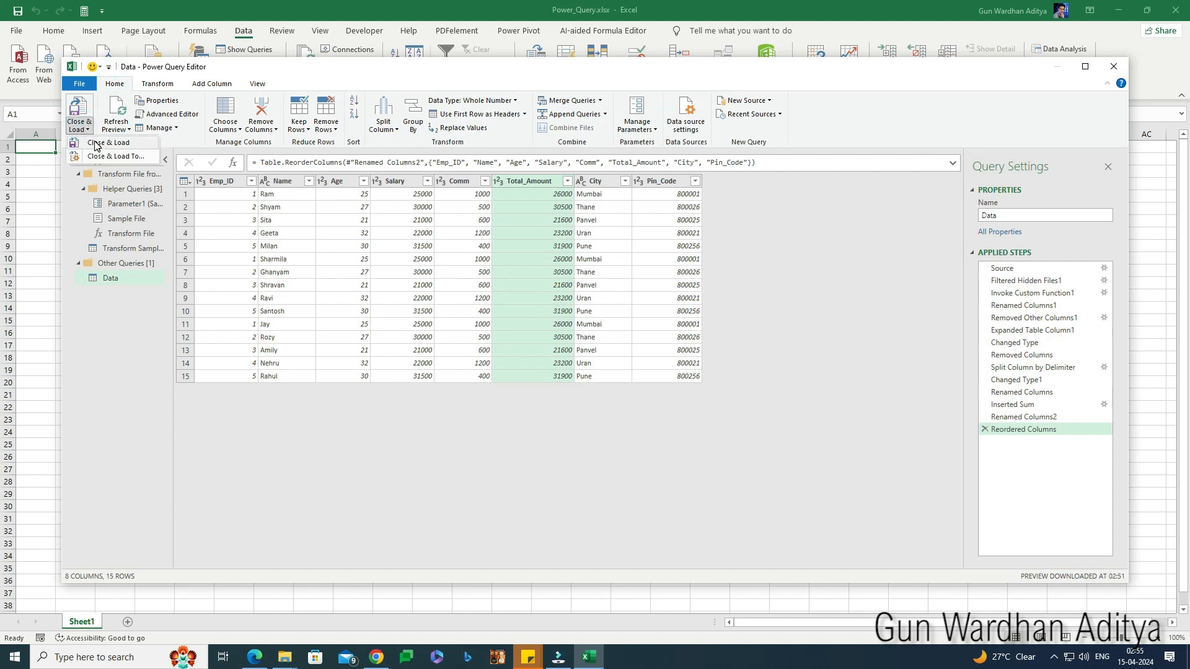
pyautogui.click(96, 144)
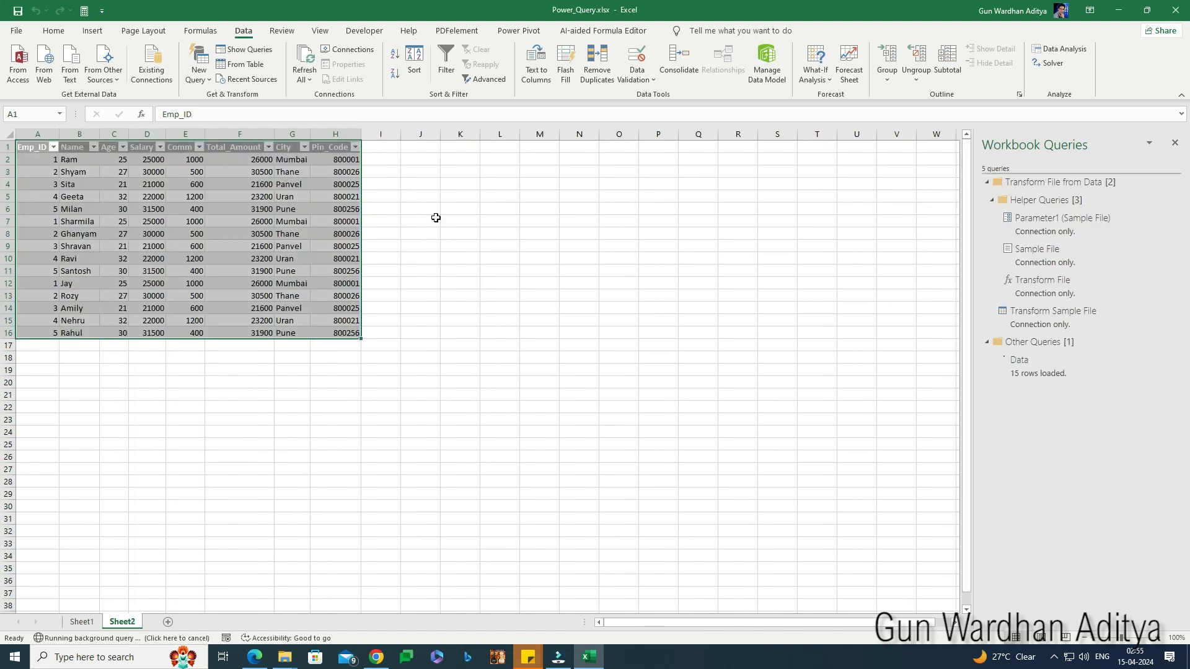
# Turn off the filter buttons in the loaded table's header row
pyautogui.click(222, 145)
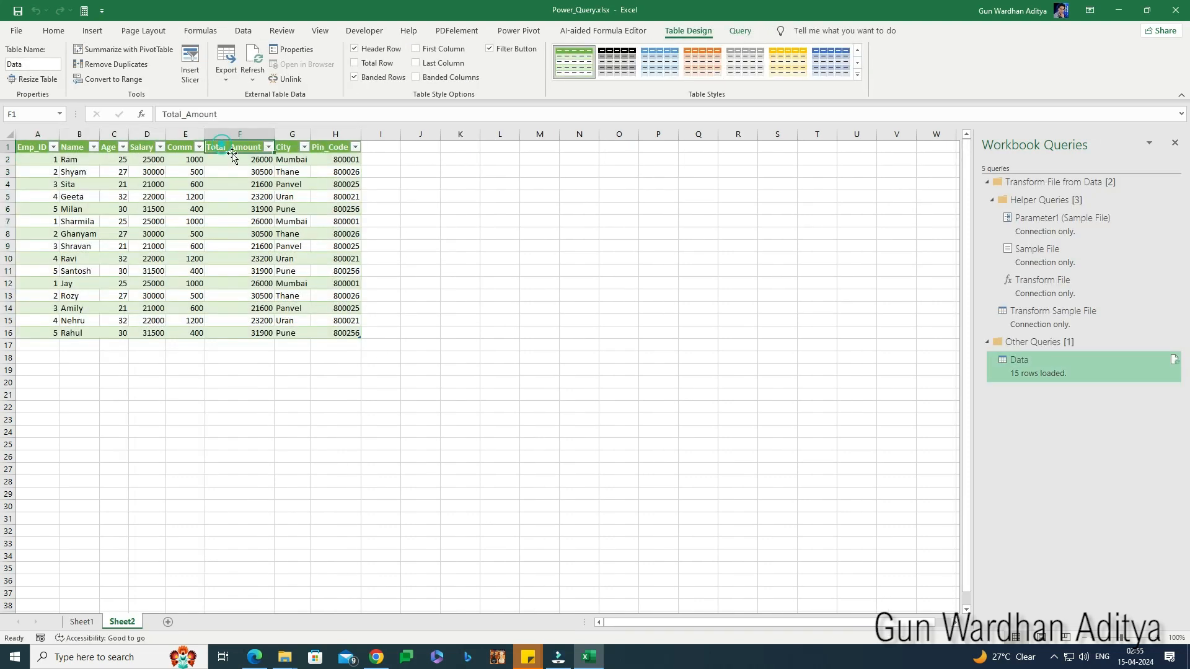
pyautogui.hotkey('ctrl', 'shift', 'l')
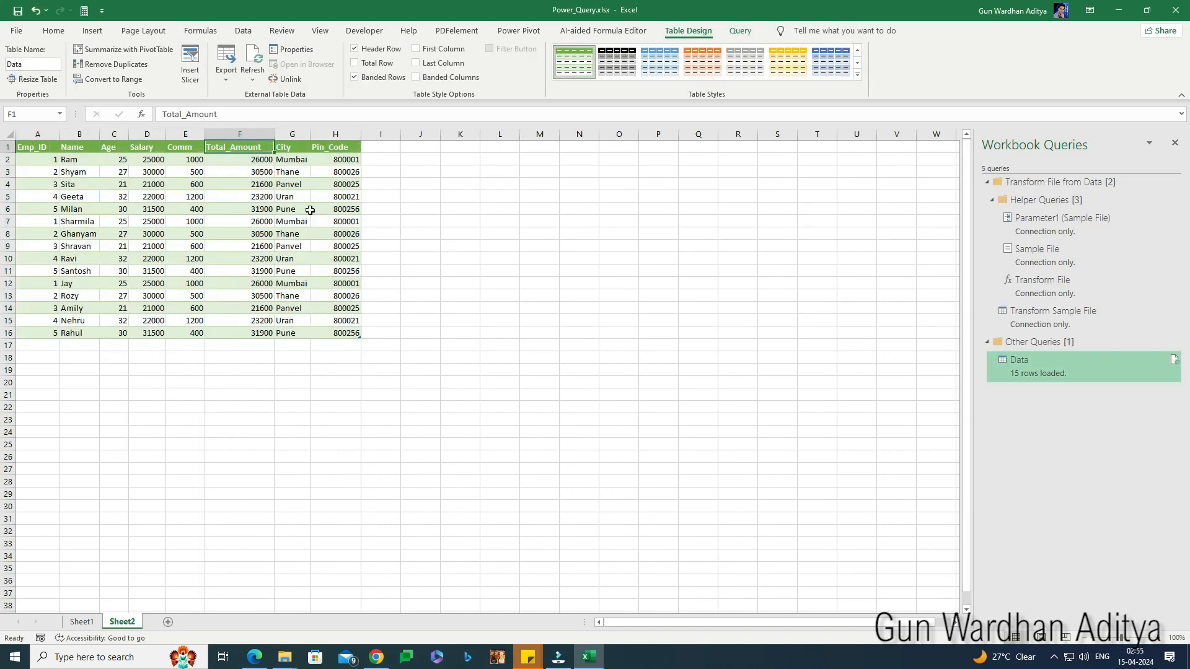
pyautogui.click(28, 150)
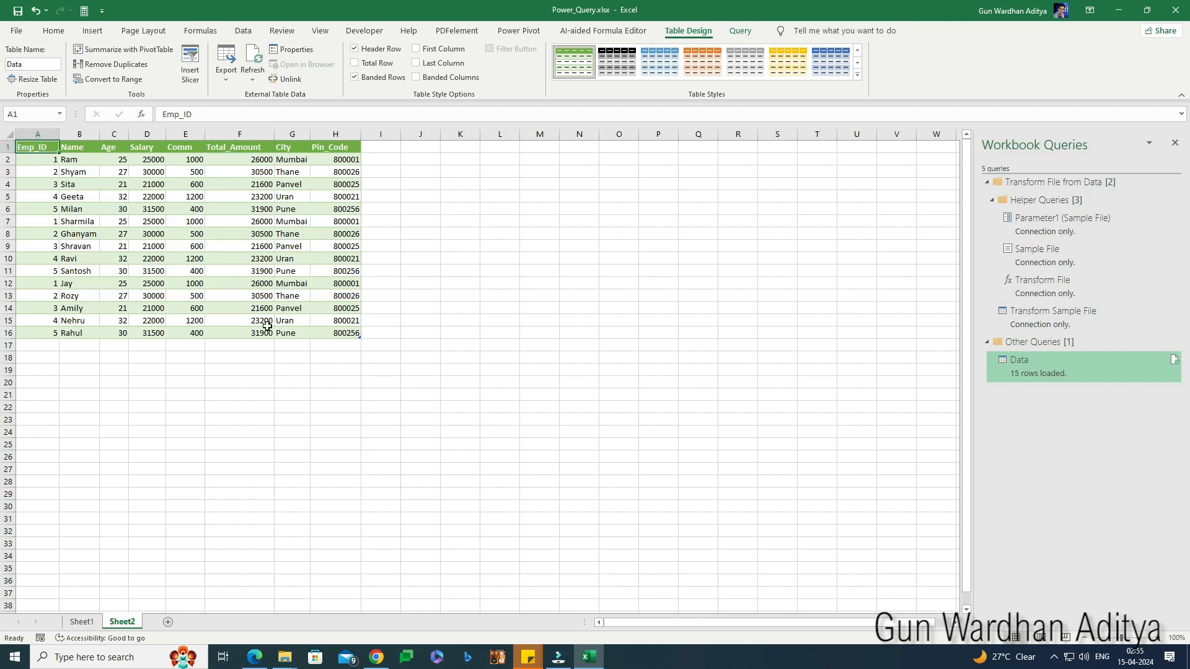
# Switch to File Explorer and move file_4.xlsx from the Test Data folder into its Data subfolder
pyautogui.click(291, 664)
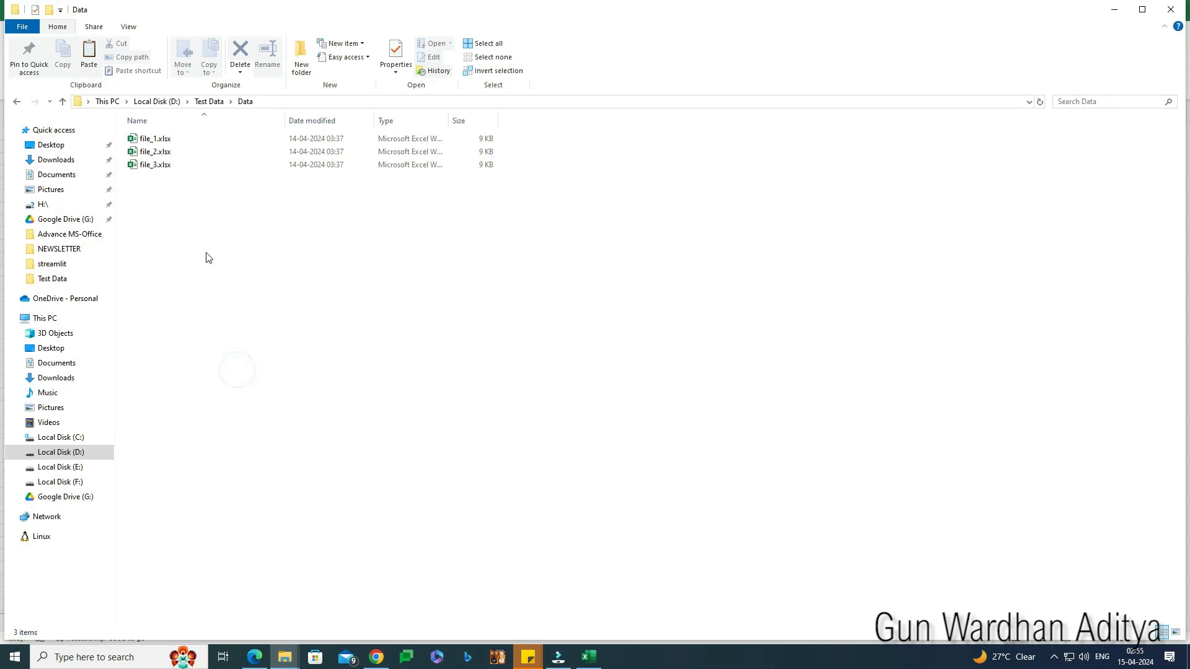
pyautogui.click(209, 102)
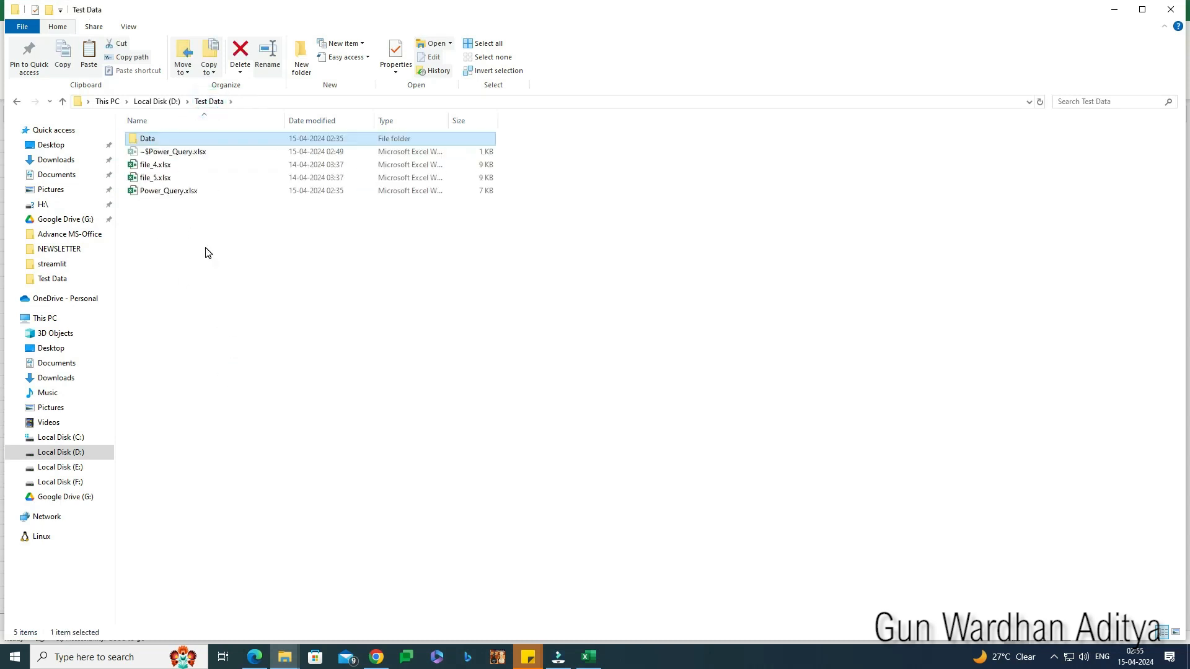
pyautogui.click(164, 165)
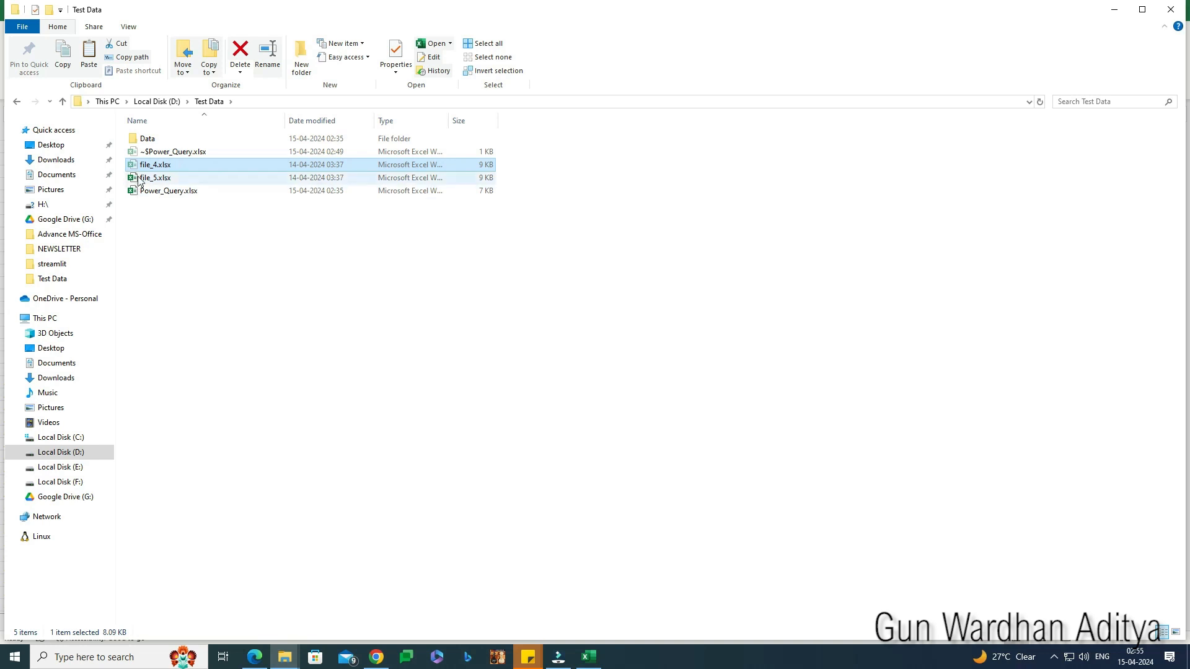
pyautogui.doubleClick(149, 140)
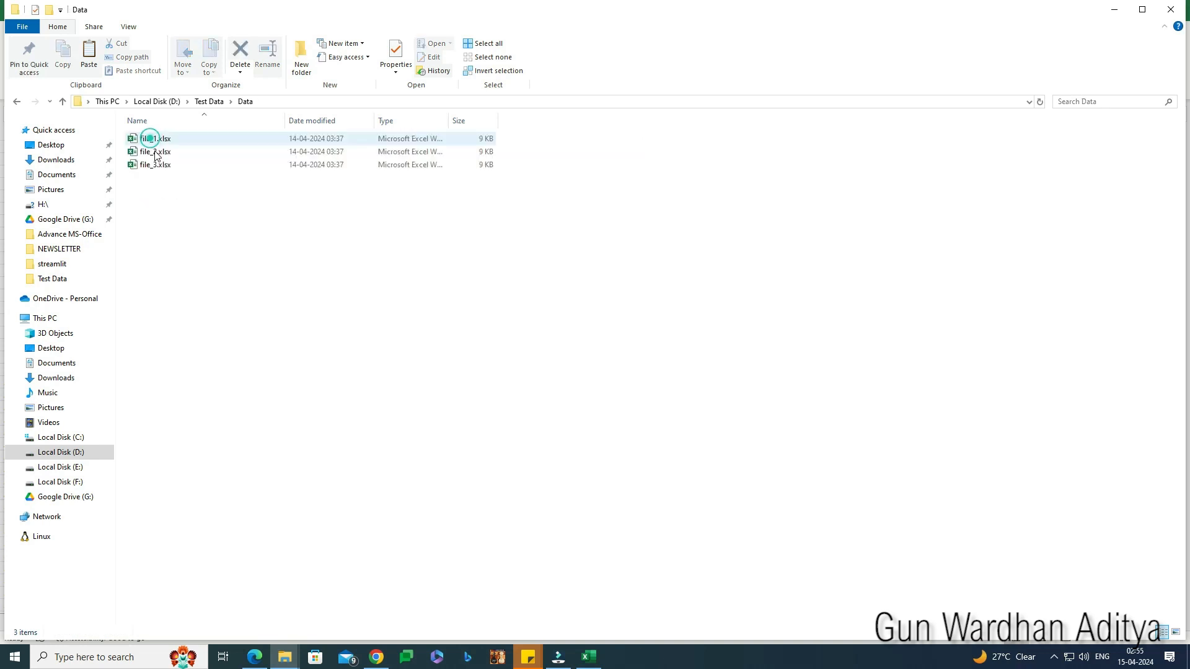
pyautogui.click(233, 267)
pyautogui.hotkey('ctrl', 'v')
pyautogui.click(265, 258)
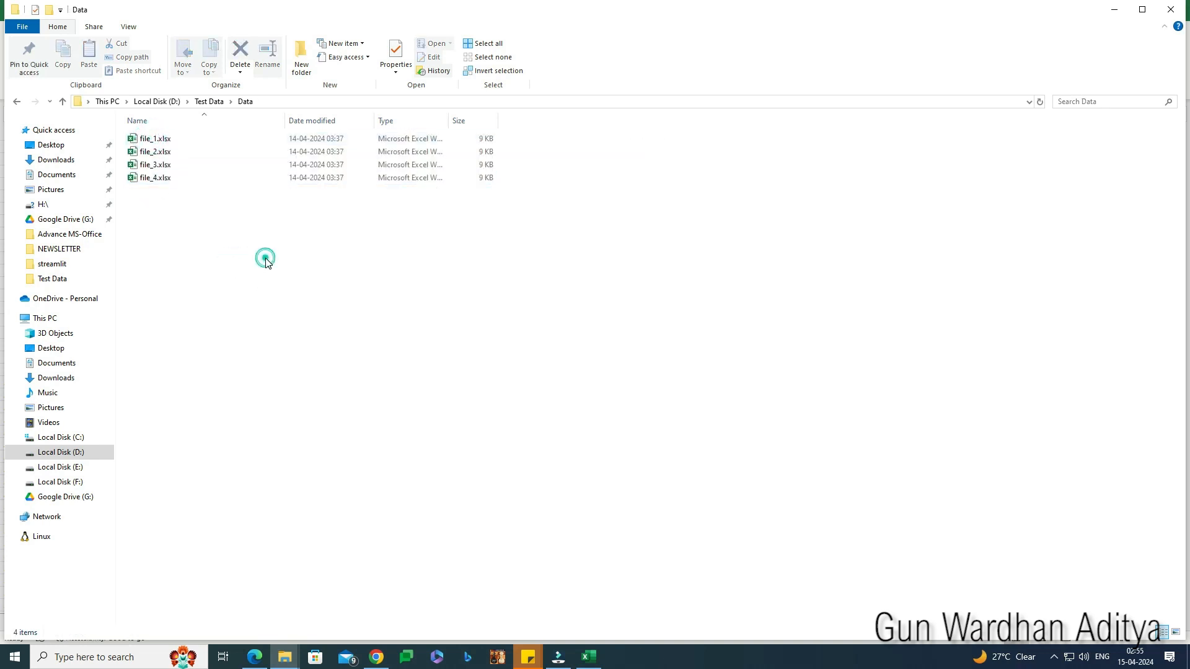
# Switch back to Excel, refresh the Data table from the source folder and check its last row
pyautogui.click(589, 657)
pyautogui.rightClick(190, 226)
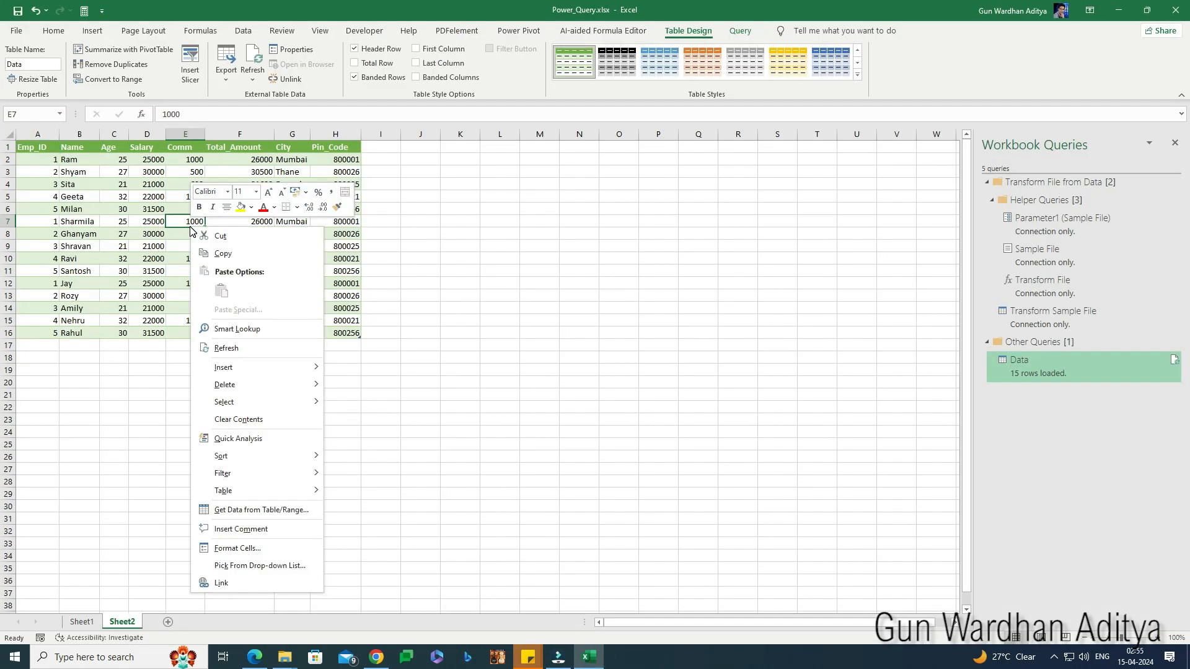
pyautogui.click(237, 349)
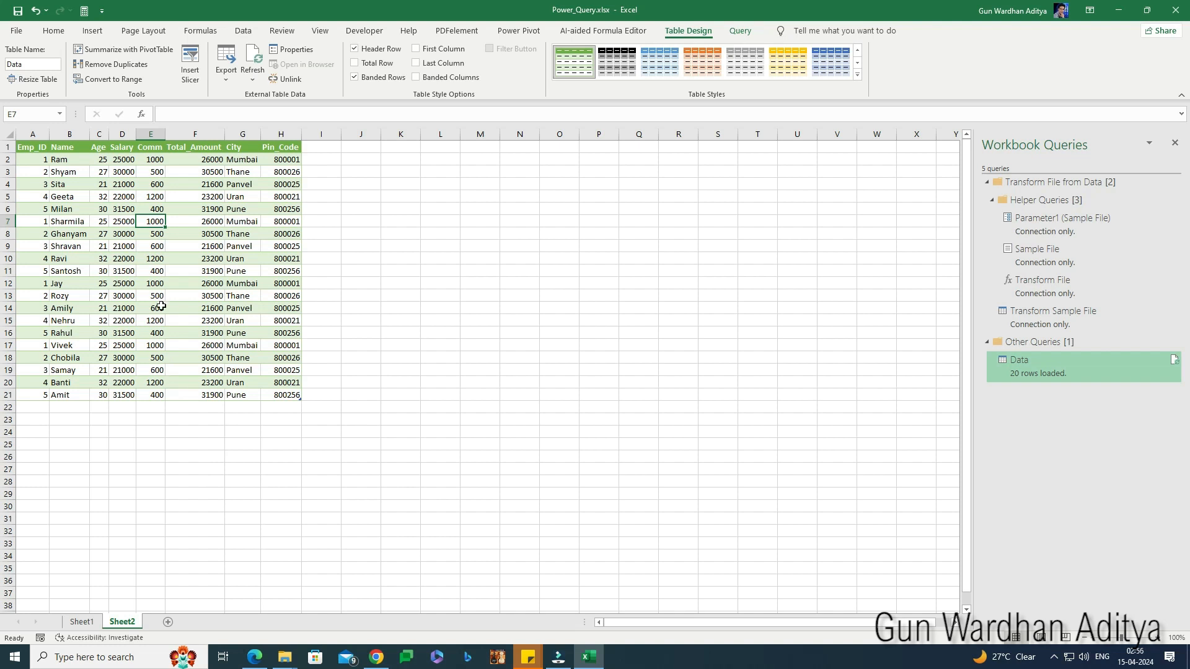
pyautogui.click(8, 395)
pyautogui.click(51, 395)
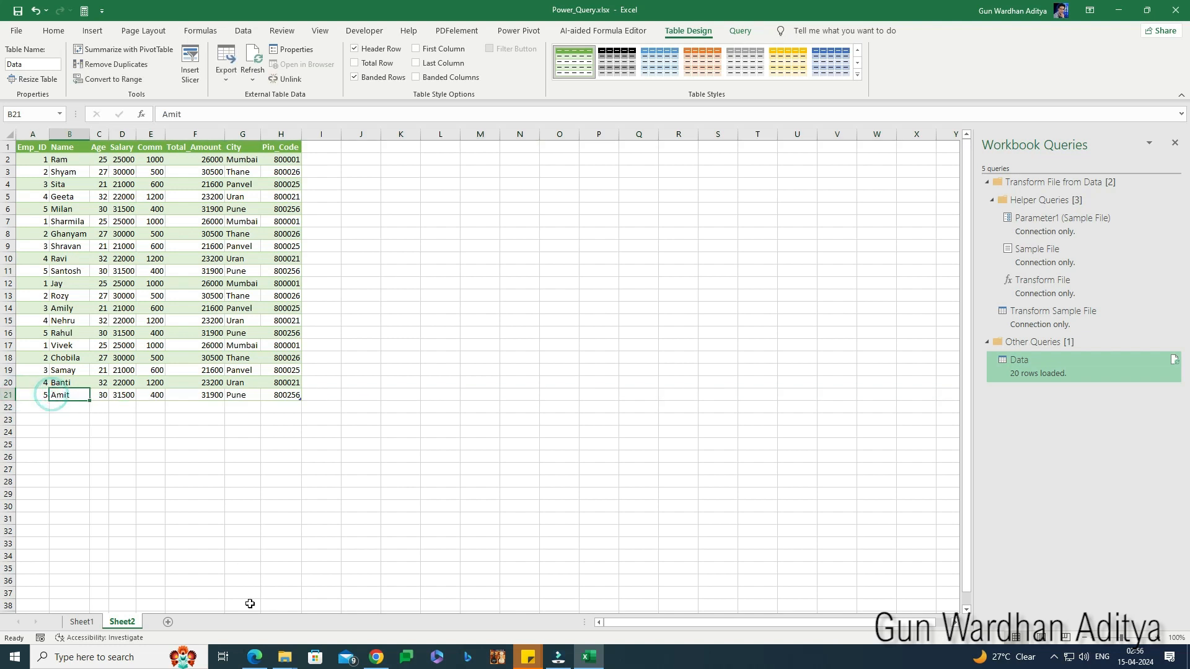
# Switch to File Explorer and move file_5.xlsx from the Test Data folder into its Data subfolder
pyautogui.click(285, 657)
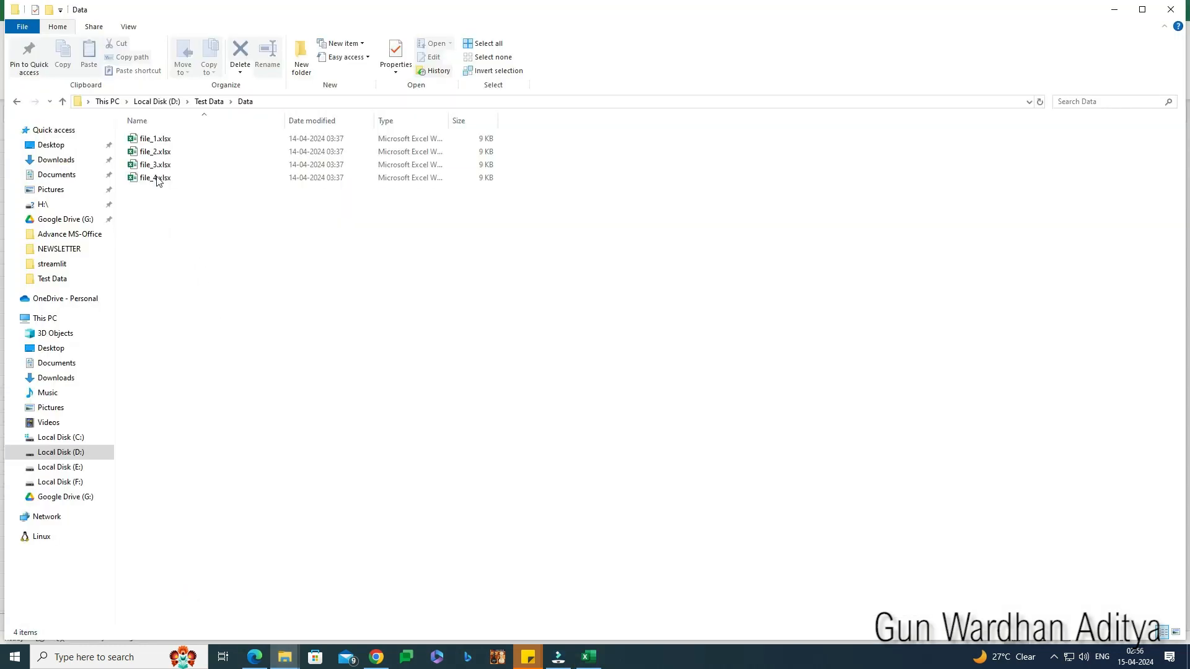
pyautogui.click(206, 99)
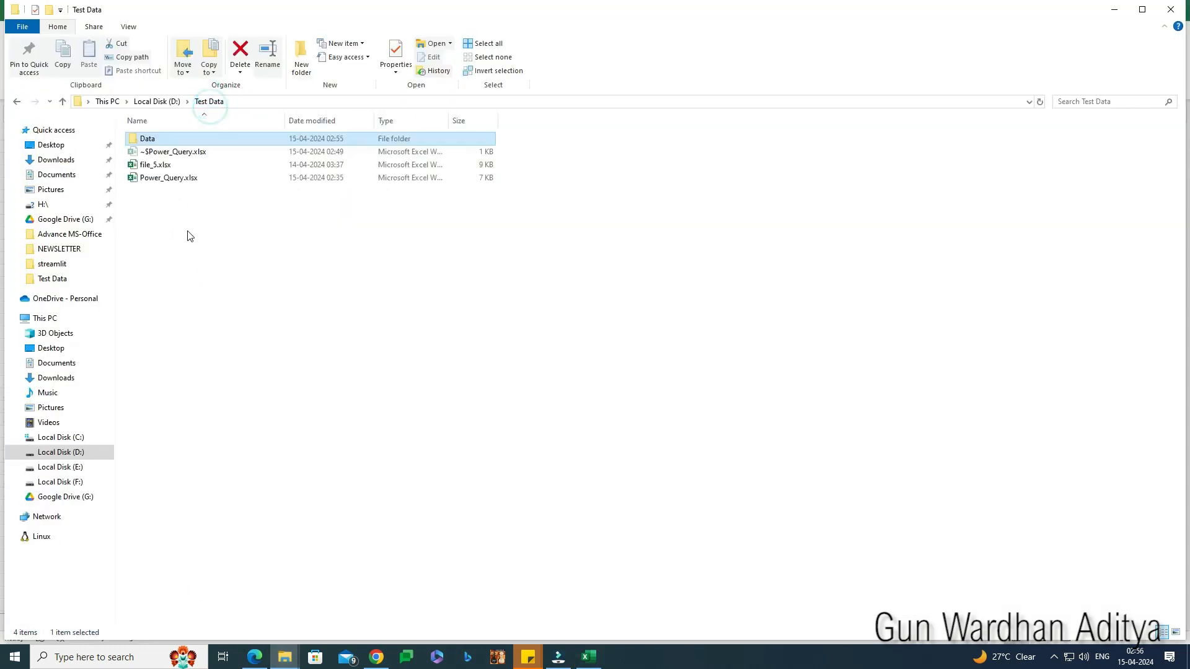
pyautogui.click(157, 164)
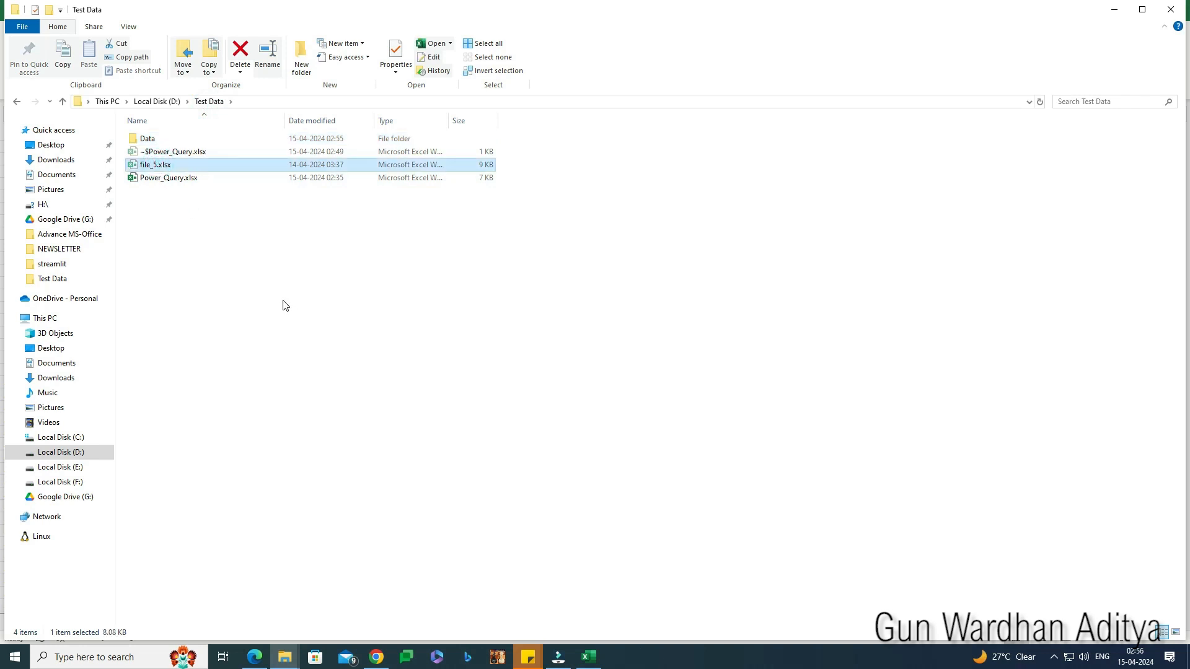
pyautogui.doubleClick(170, 140)
pyautogui.click(284, 337)
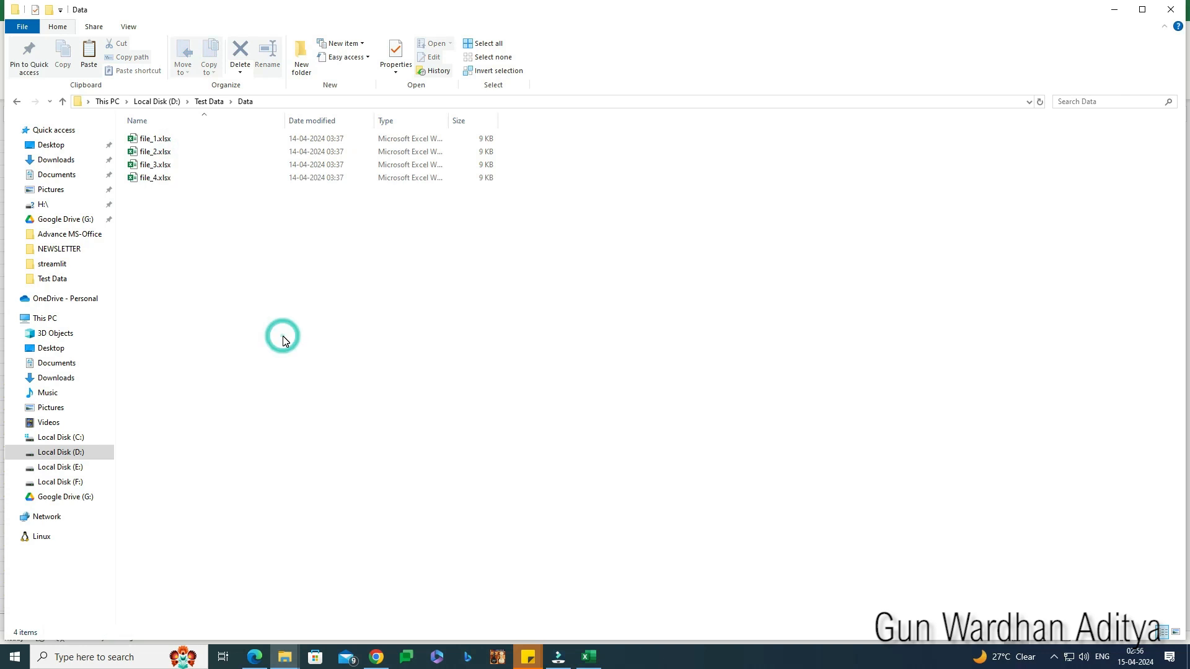
pyautogui.hotkey('ctrl', 'v')
pyautogui.click(274, 321)
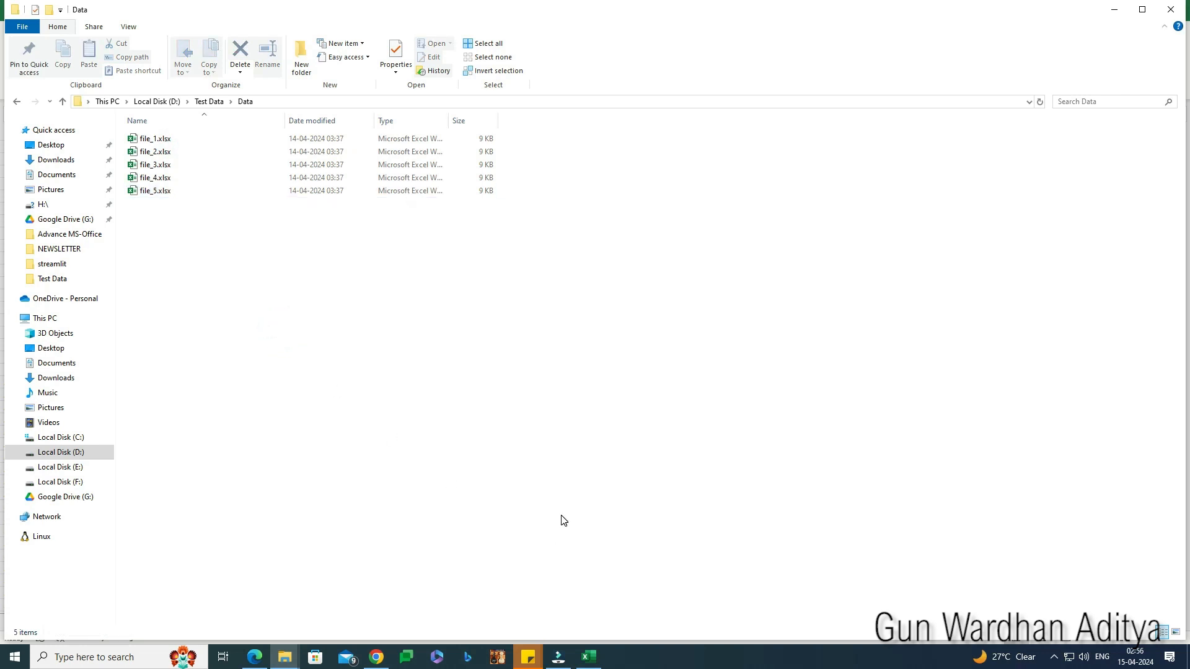
# Return to Excel and refresh the Data table to pull in the rows of file_5.xlsx
pyautogui.click(589, 657)
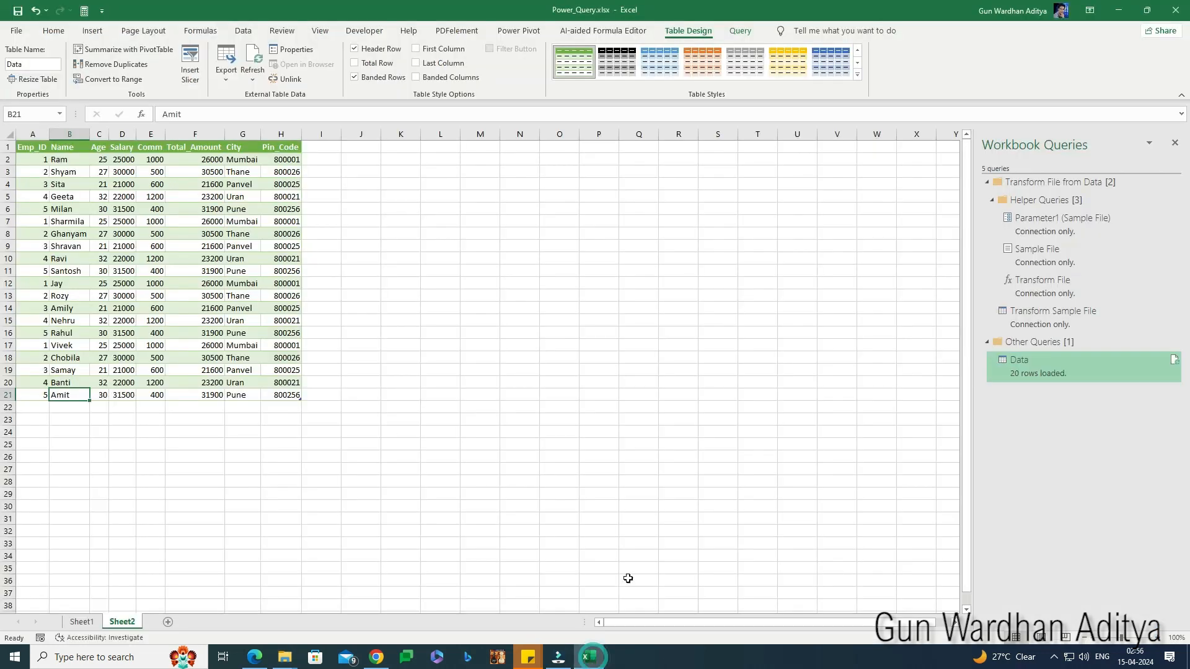
pyautogui.rightClick(153, 260)
pyautogui.click(188, 383)
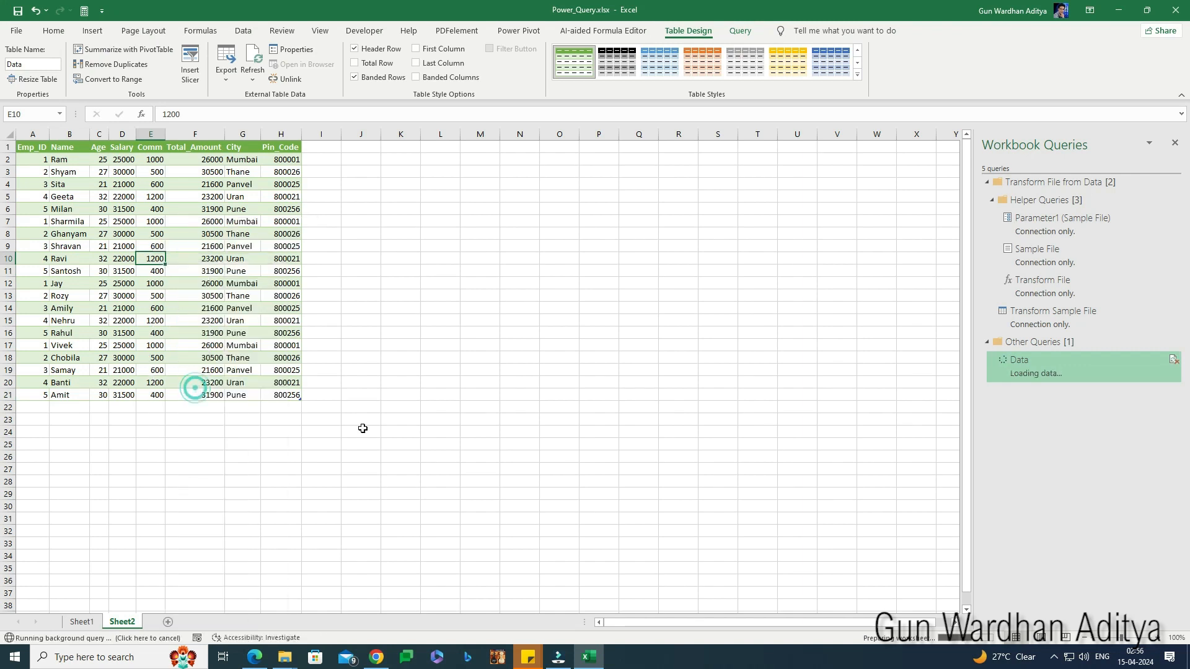